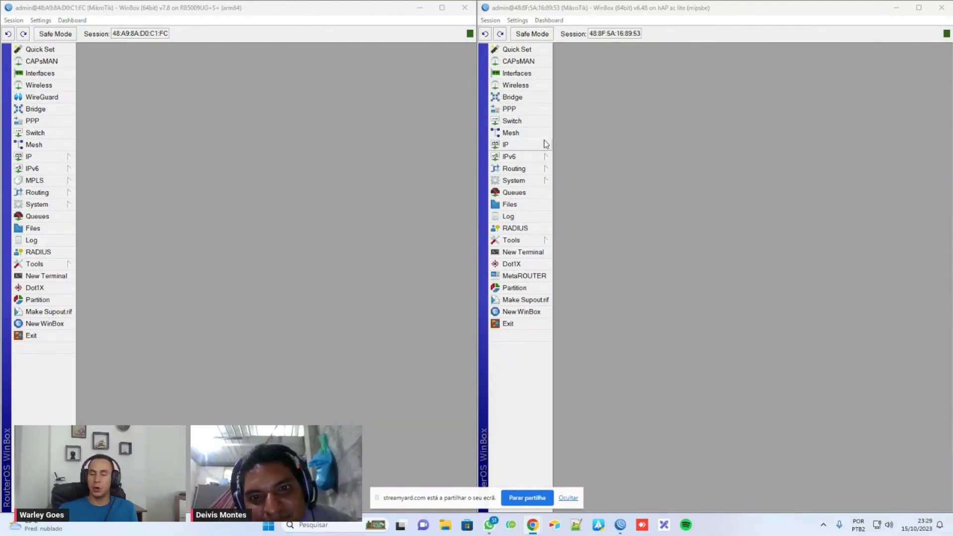
{"action": "left_click", "coordinate": [523, 172]}
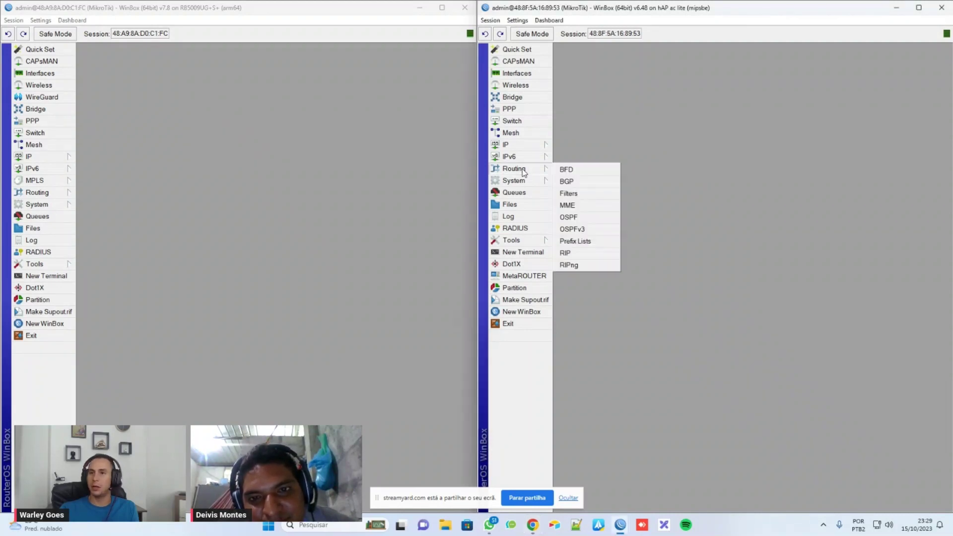
{"action": "left_click", "coordinate": [579, 218]}
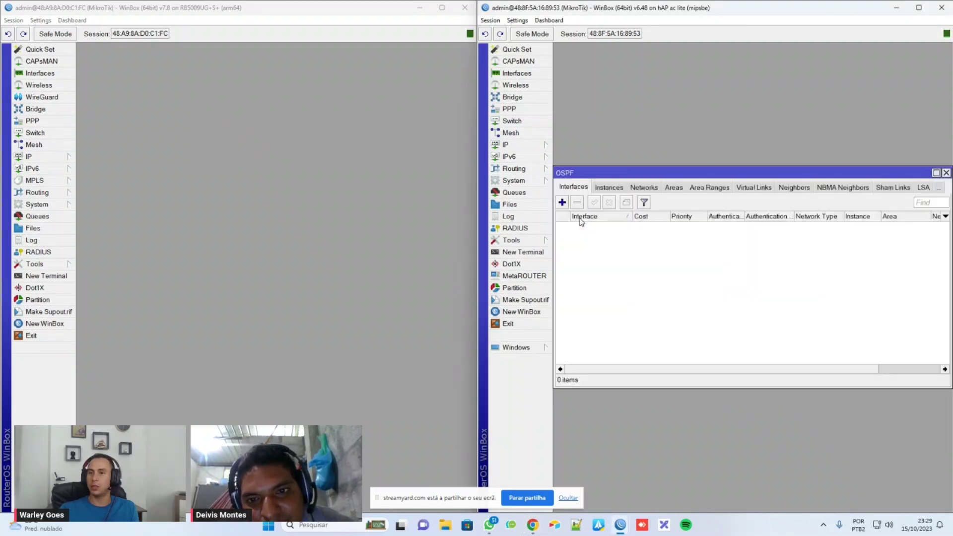
{"action": "left_click", "coordinate": [946, 172]}
On the hAP ac lite router, add an OSPFv3 interface entry for ether2 in the backbone area
{"action": "left_click", "coordinate": [527, 173]}
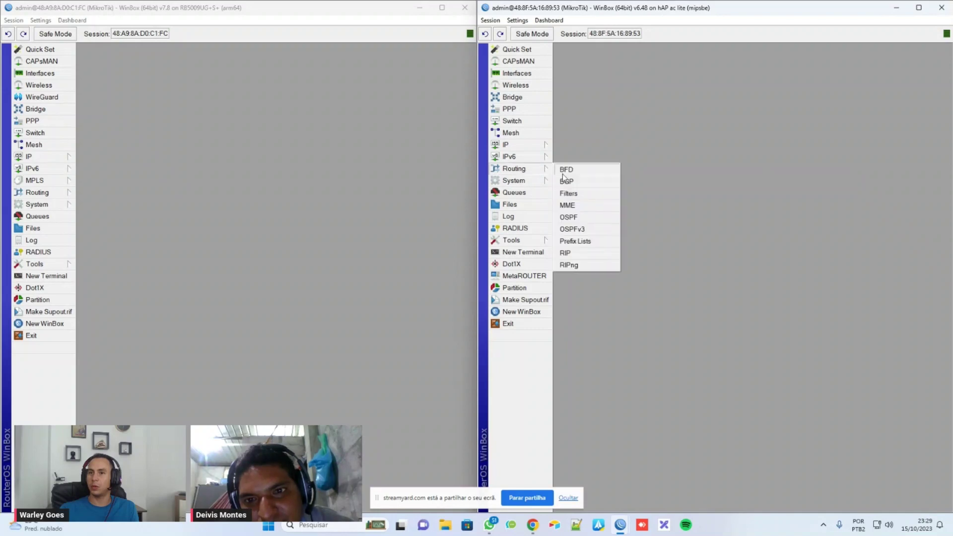
{"action": "left_click", "coordinate": [576, 229]}
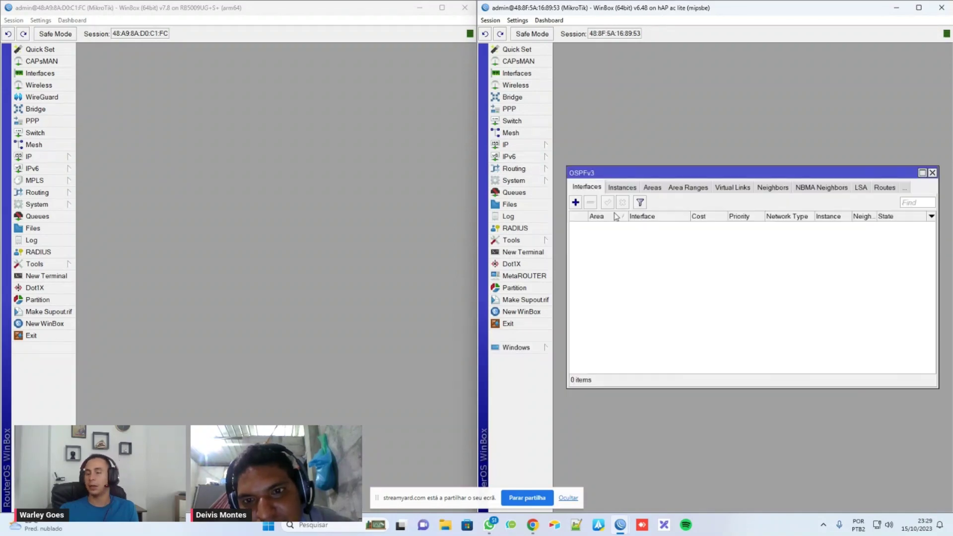
{"action": "left_click_drag", "start_coordinate": [646, 173], "coordinate": [642, 158]}
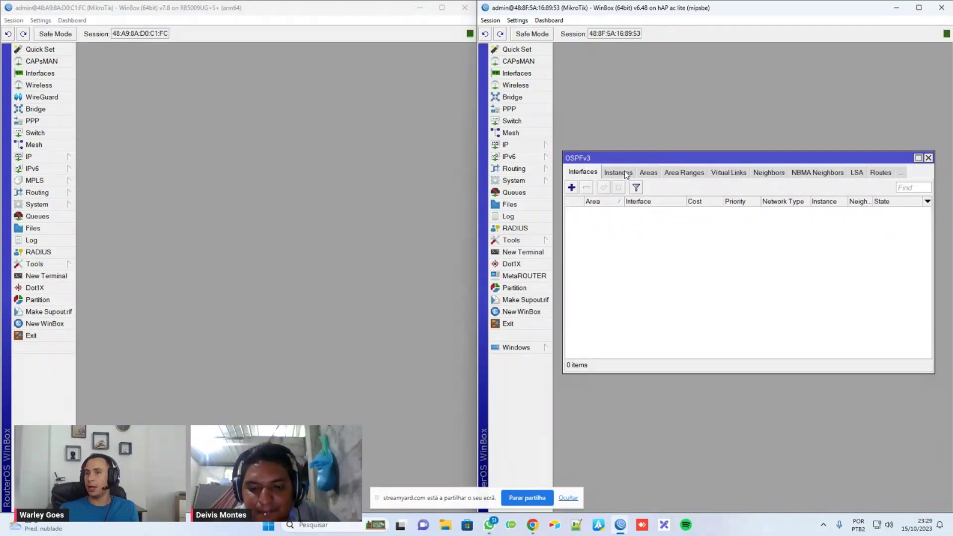
{"action": "left_click", "coordinate": [572, 187]}
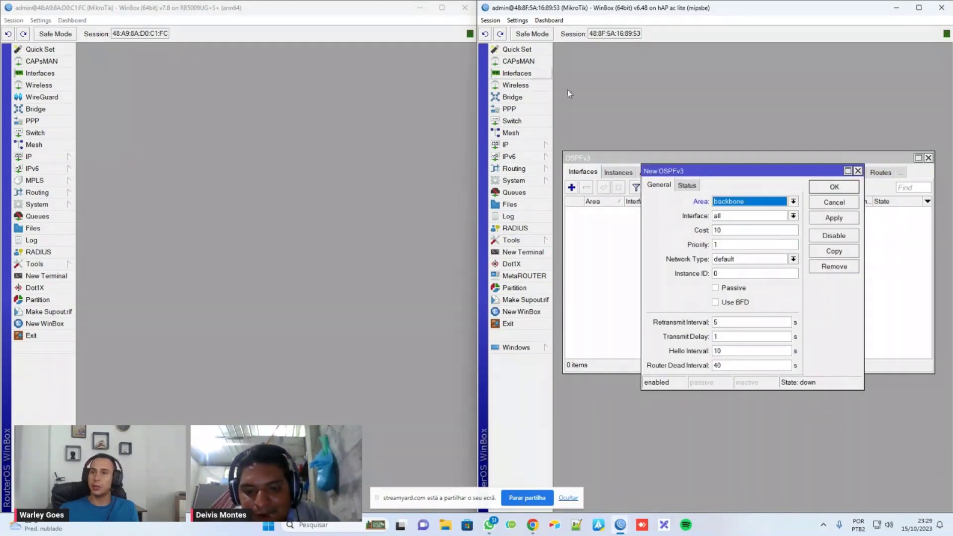
{"action": "left_click", "coordinate": [793, 216]}
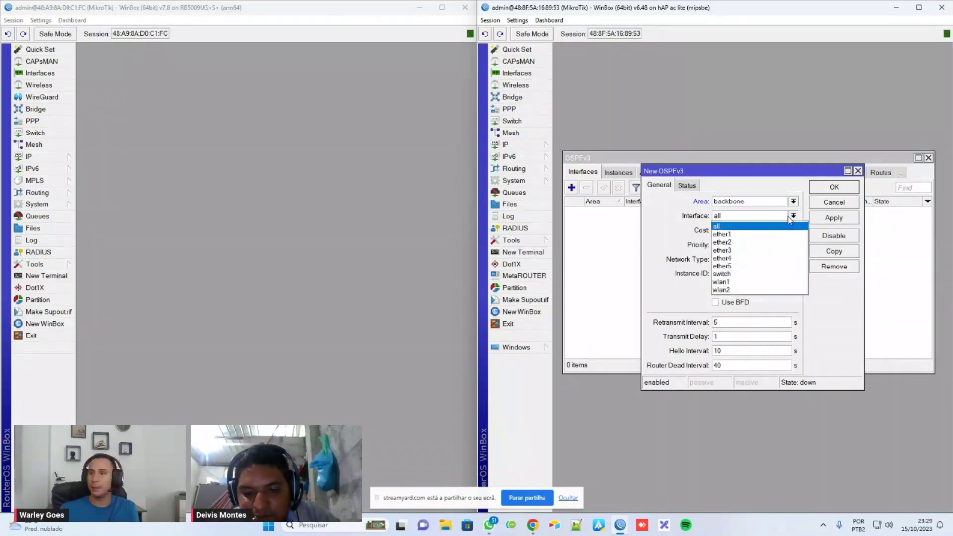
{"action": "left_click", "coordinate": [763, 241]}
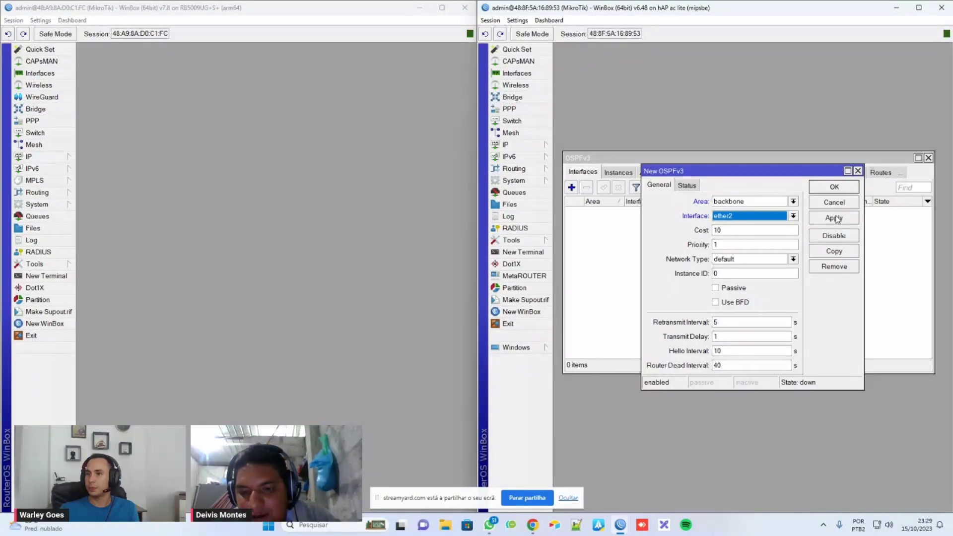
{"action": "left_click", "coordinate": [832, 187]}
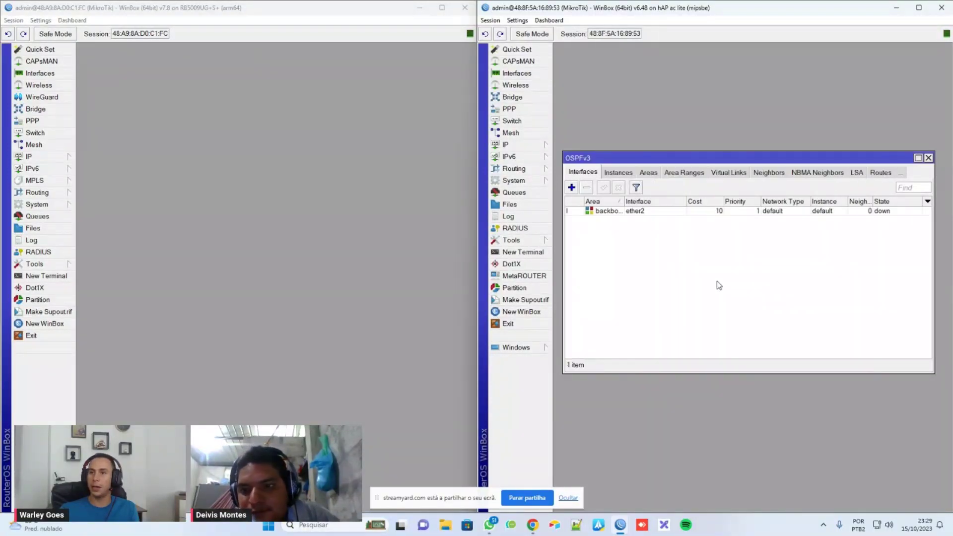
Set the Router ID of the default OSPFv3 instance to 10.1.0.1
{"action": "left_click", "coordinate": [618, 172]}
{"action": "left_click", "coordinate": [664, 213]}
{"action": "double_click", "coordinate": [664, 213]}
{"action": "left_click_drag", "start_coordinate": [752, 244], "coordinate": [695, 248]}
{"action": "type", "text": "10.1.0."}
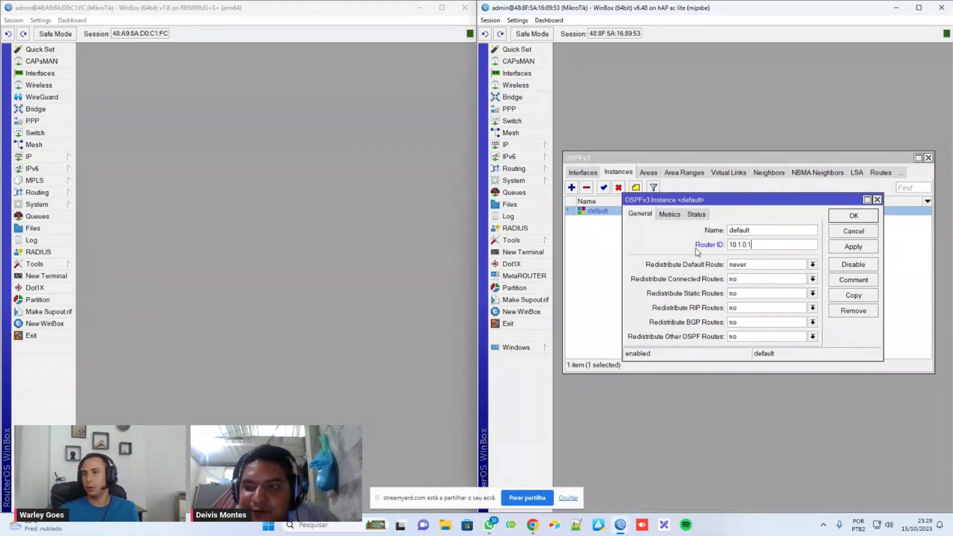
{"action": "type", "text": "1"}
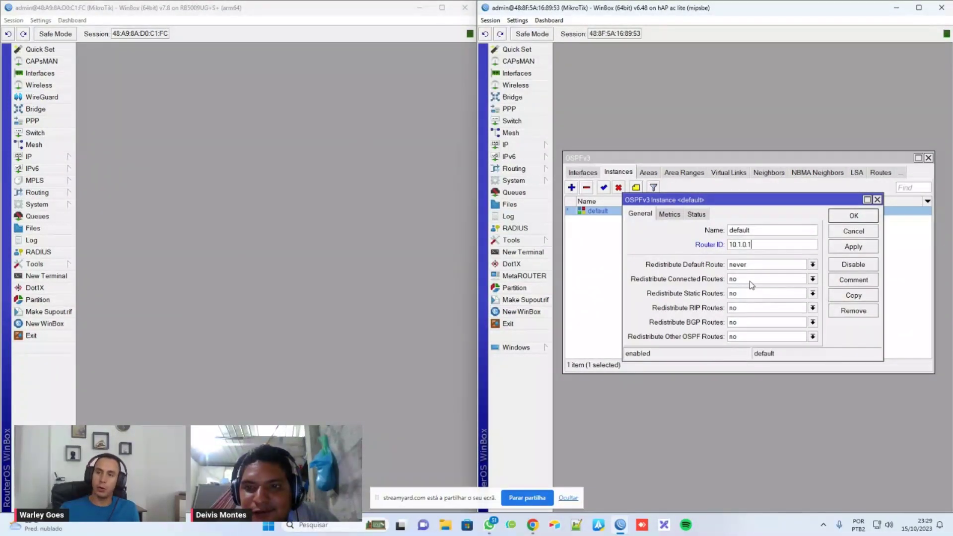
Redistribute connected and static routes as type 1 in the default OSPFv3 instance and save it
{"action": "left_click", "coordinate": [750, 280]}
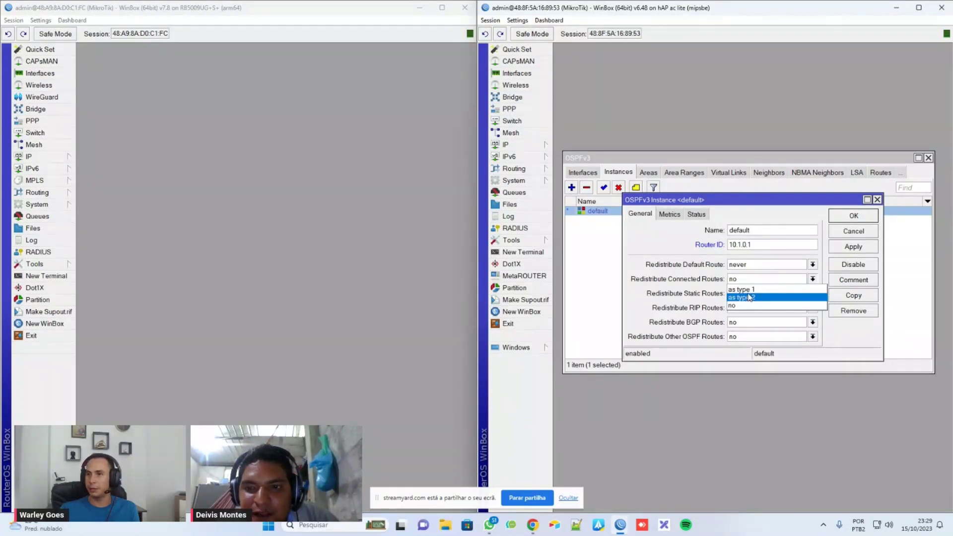
{"action": "left_click", "coordinate": [742, 290]}
{"action": "left_click", "coordinate": [751, 293]}
{"action": "left_click", "coordinate": [758, 305]}
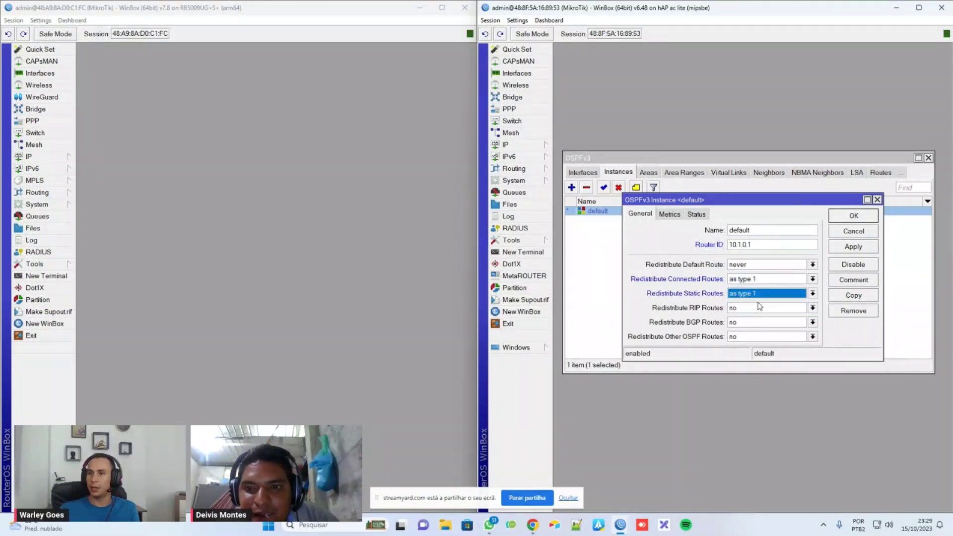
{"action": "left_click", "coordinate": [812, 279]}
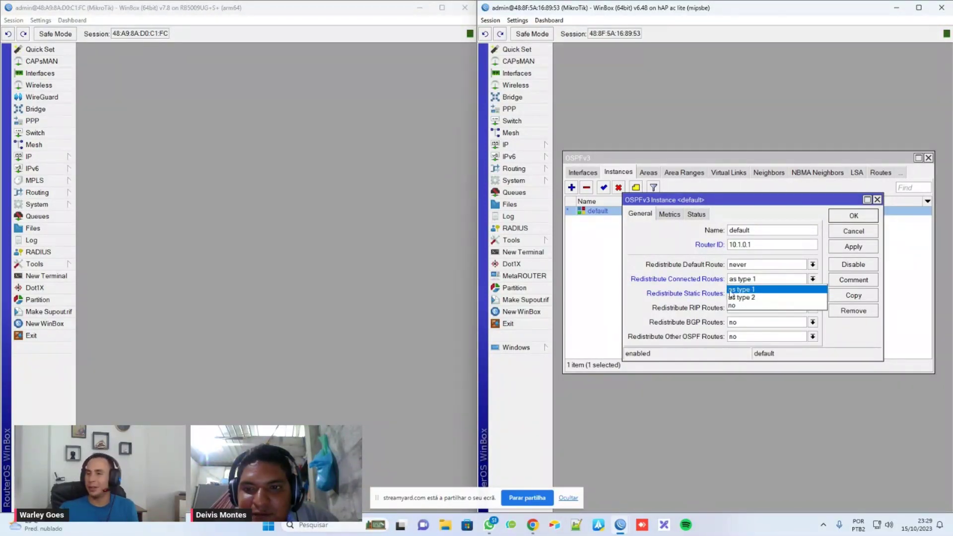
{"action": "left_click", "coordinate": [691, 274]}
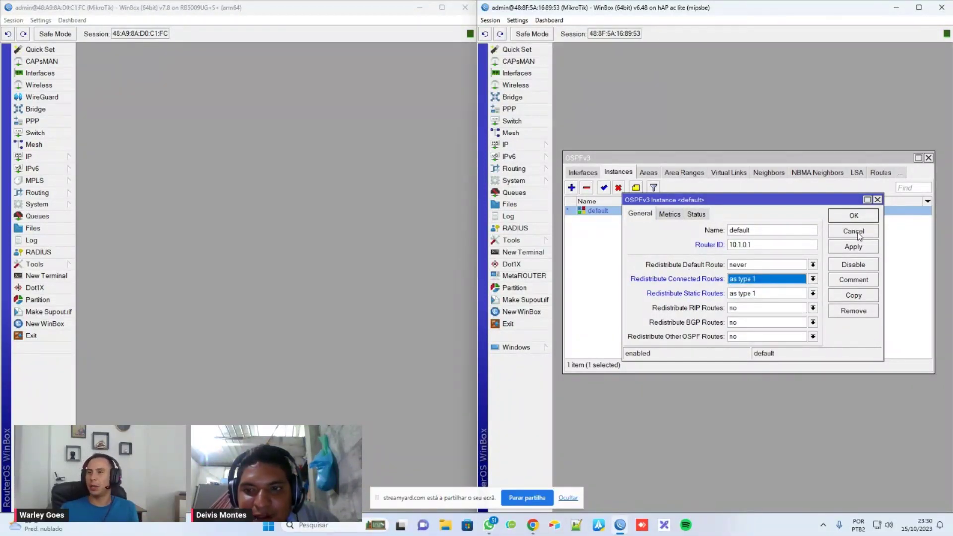
{"action": "left_click", "coordinate": [849, 217]}
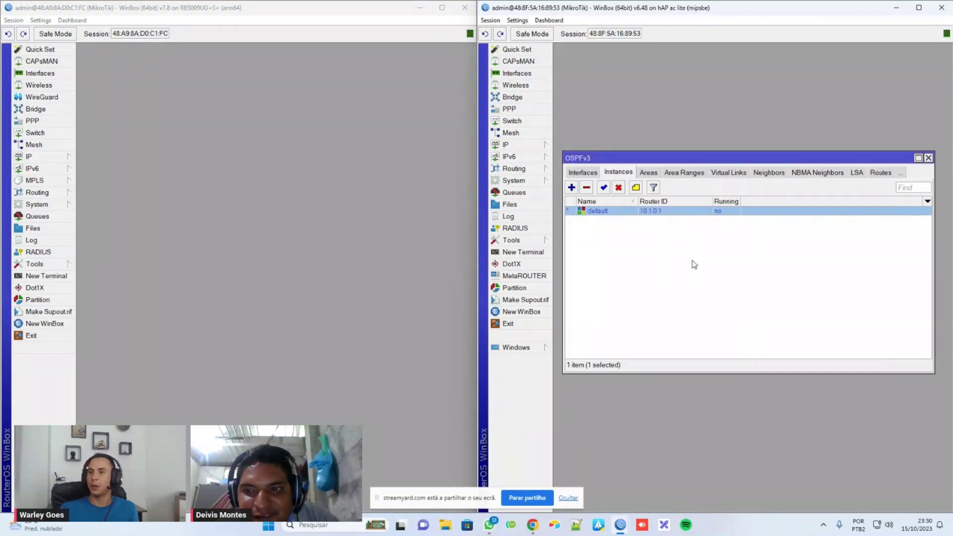
{"action": "double_click", "coordinate": [651, 211]}
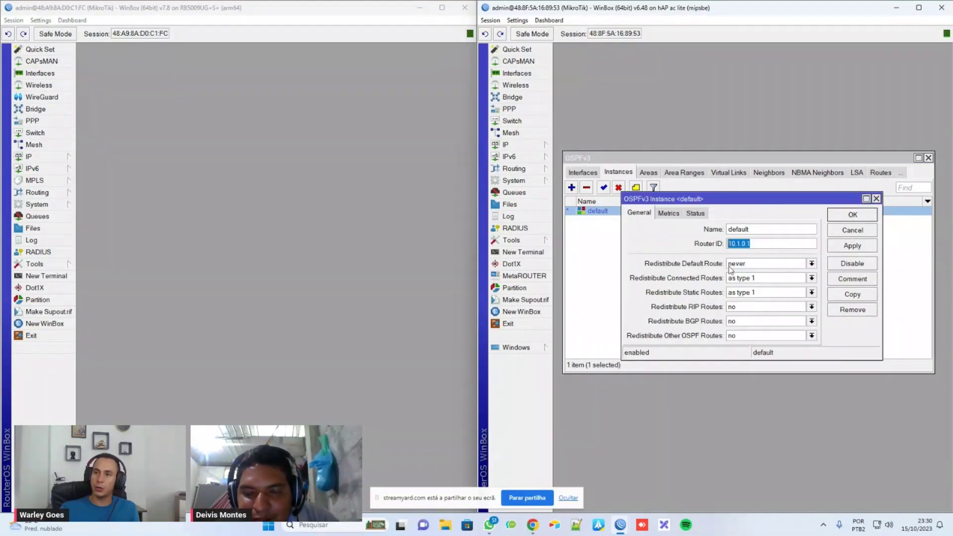
{"action": "left_click", "coordinate": [853, 216]}
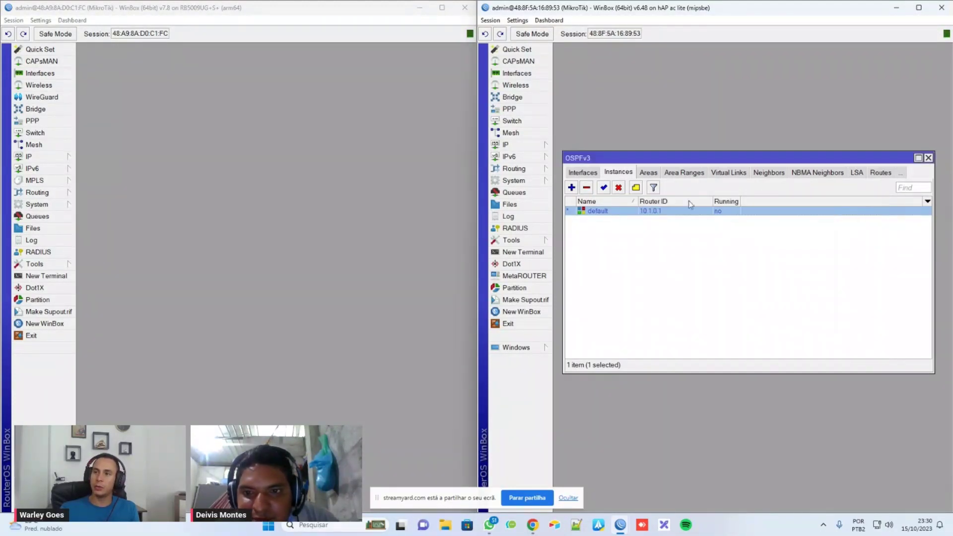
Check the ether2 OSPFv3 interface entry and examine the IPv6 address list of the hAP ac lite router
{"action": "left_click", "coordinate": [588, 172]}
{"action": "left_click", "coordinate": [608, 212]}
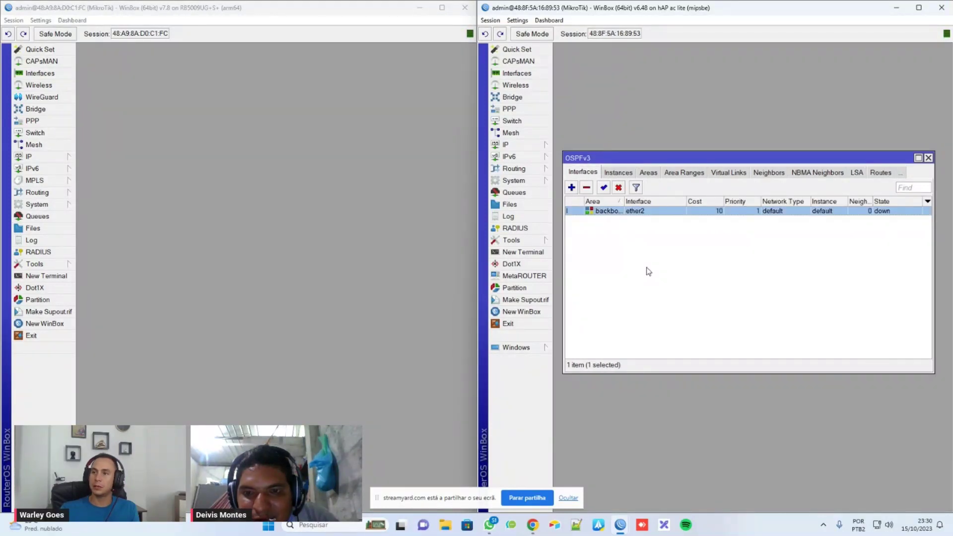
{"action": "left_click", "coordinate": [648, 271]}
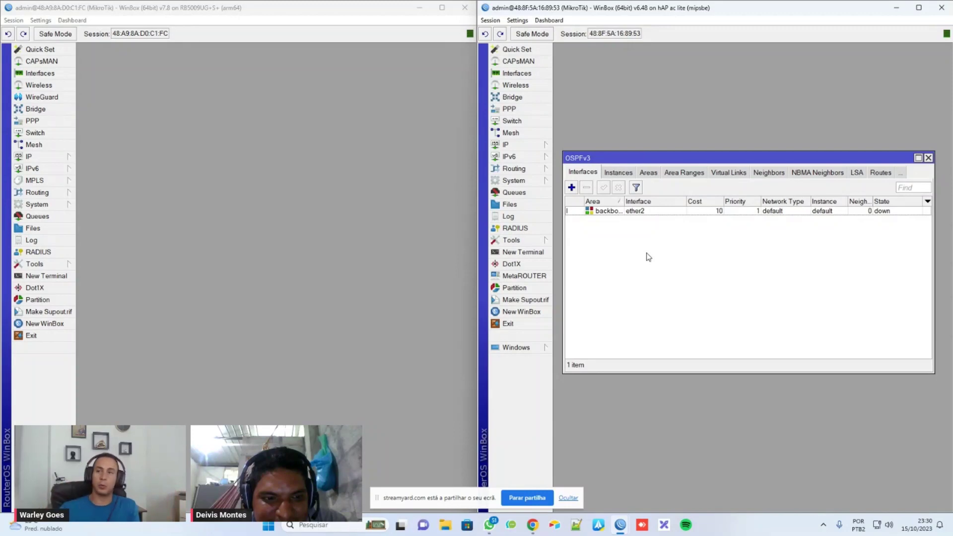
{"action": "left_click", "coordinate": [521, 144]}
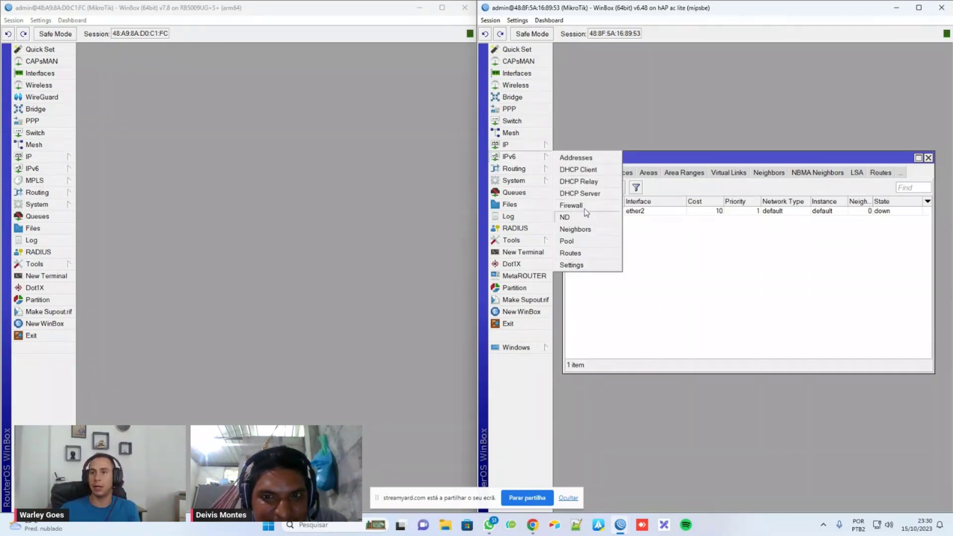
{"action": "left_click", "coordinate": [598, 159]}
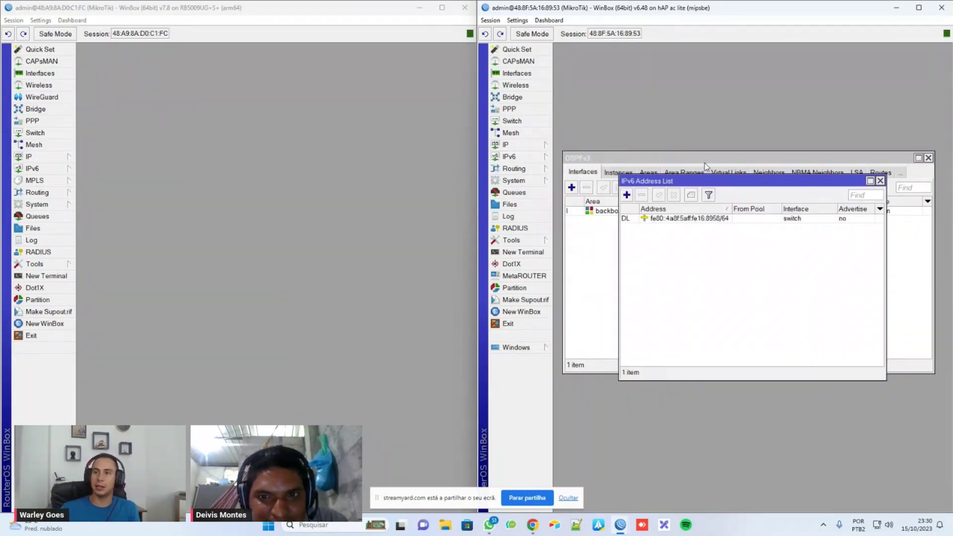
{"action": "left_click_drag", "start_coordinate": [682, 183], "coordinate": [624, 136]}
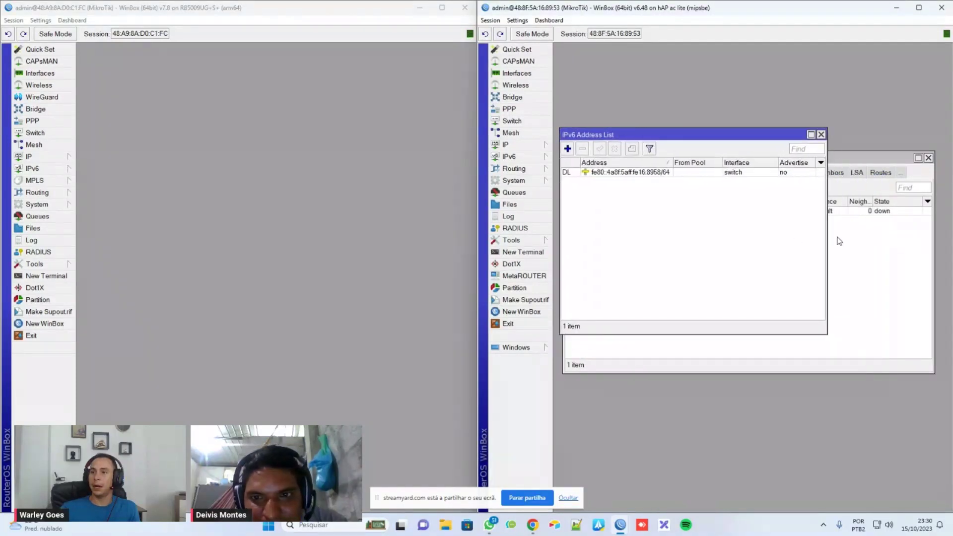
{"action": "left_click_drag", "start_coordinate": [826, 231], "coordinate": [889, 231]}
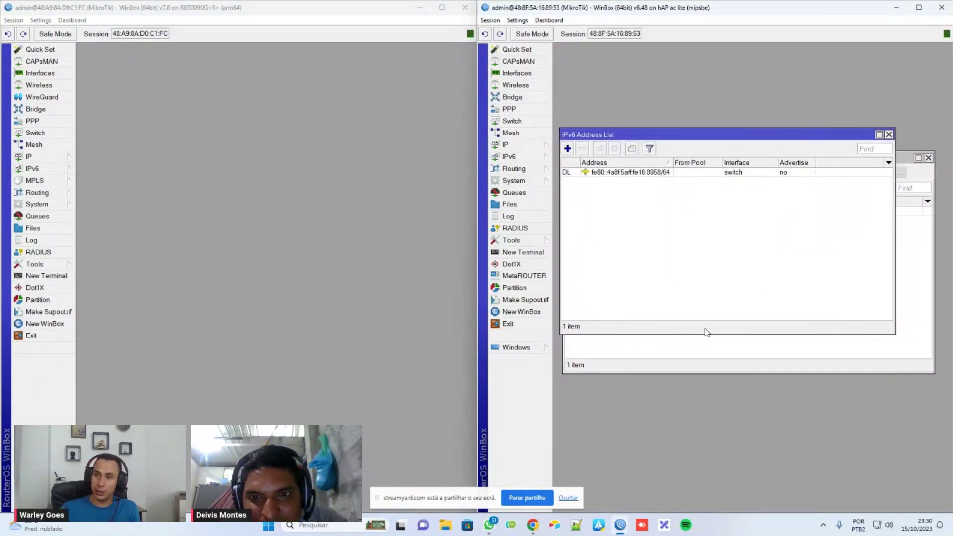
{"action": "left_click_drag", "start_coordinate": [693, 332], "coordinate": [697, 295]}
{"action": "left_click", "coordinate": [614, 174]}
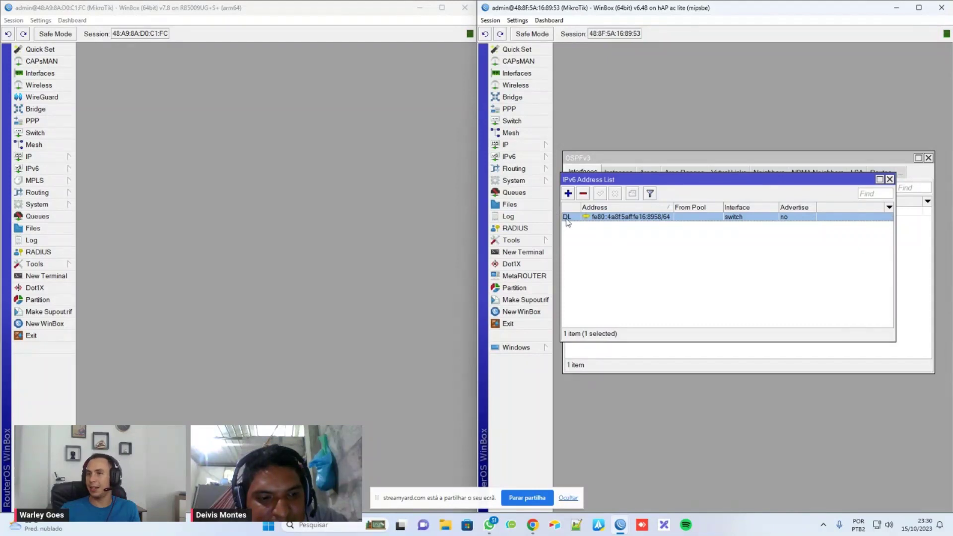
{"action": "mouse_move", "coordinate": [567, 223]}
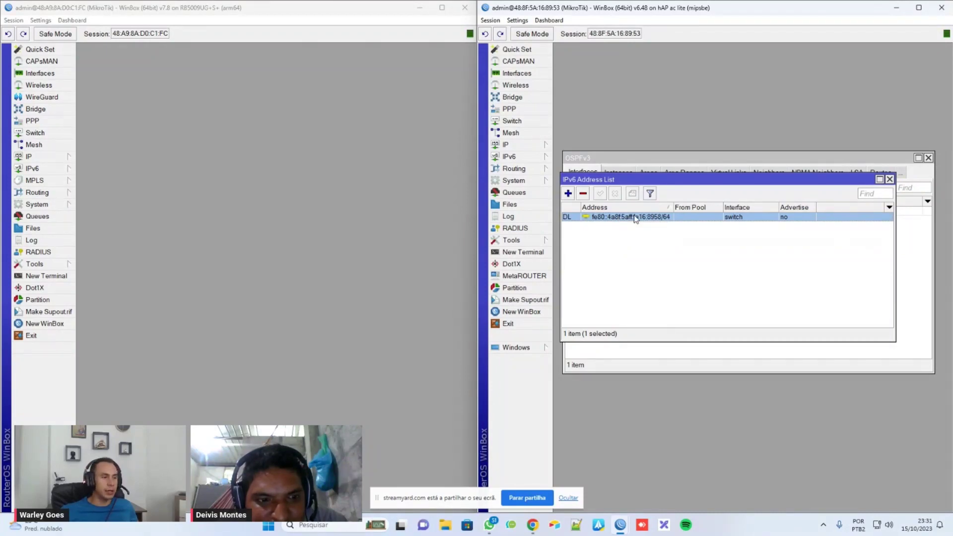
{"action": "left_click", "coordinate": [889, 179]}
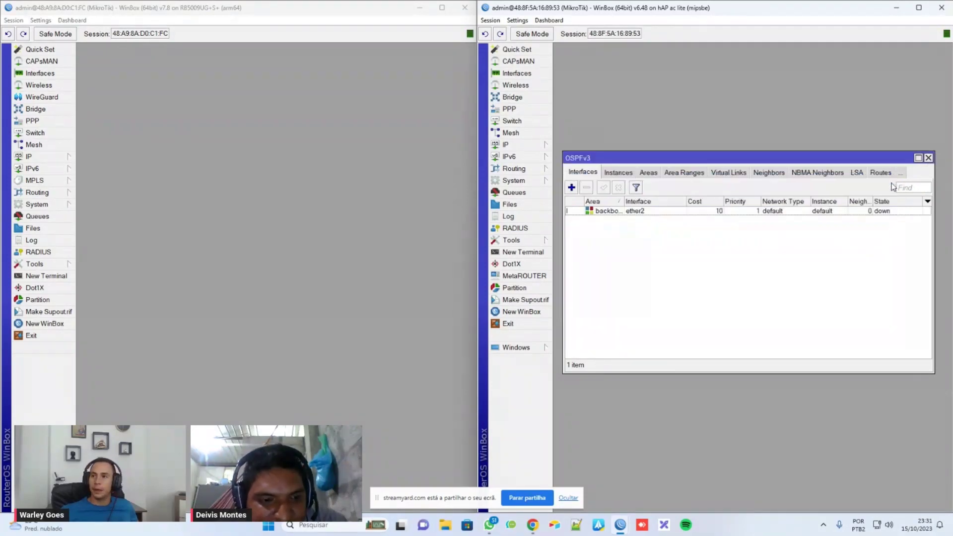
Examine the IPv6 link-local addresses on the RB5009 router's interfaces, then close the list
{"action": "left_click", "coordinate": [48, 169]}
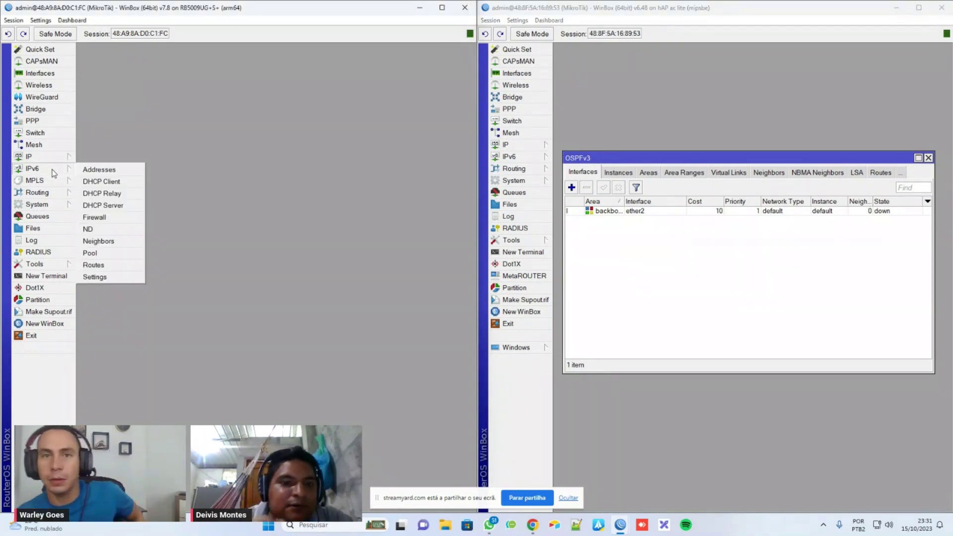
{"action": "left_click", "coordinate": [87, 169]}
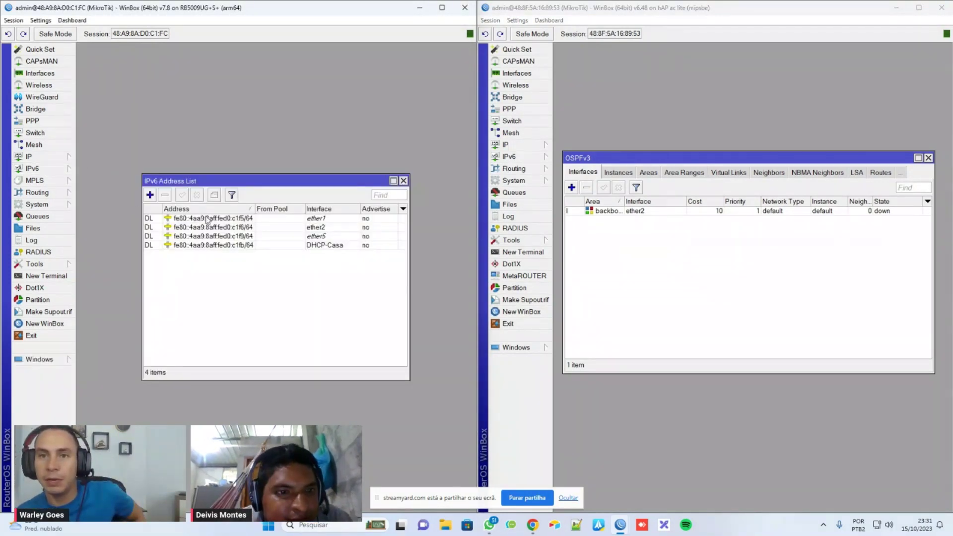
{"action": "left_click", "coordinate": [246, 226]}
{"action": "left_click", "coordinate": [246, 236]}
{"action": "left_click", "coordinate": [403, 181]}
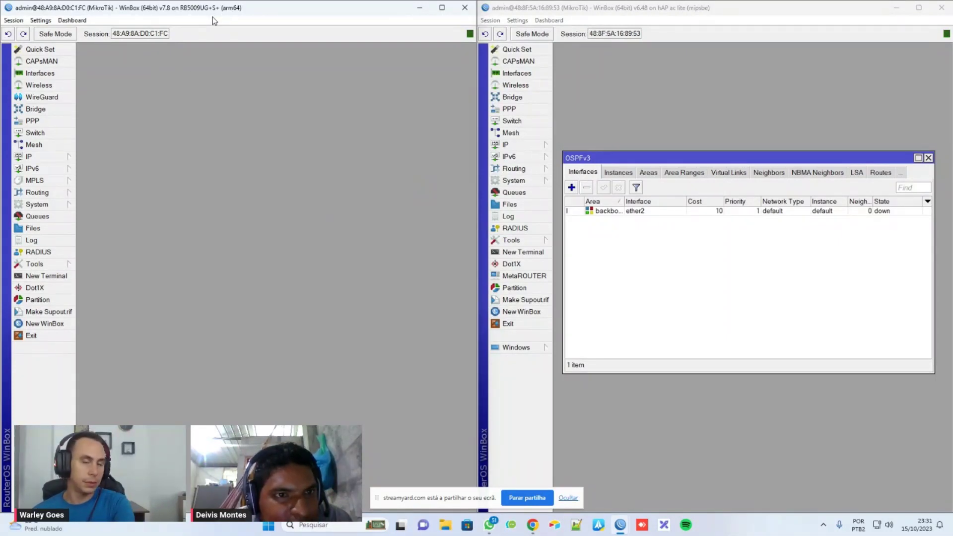
Start a new OSPF instance on the RB5009 router with version 3 and the name ospf-instance-v3
{"action": "left_click", "coordinate": [45, 194]}
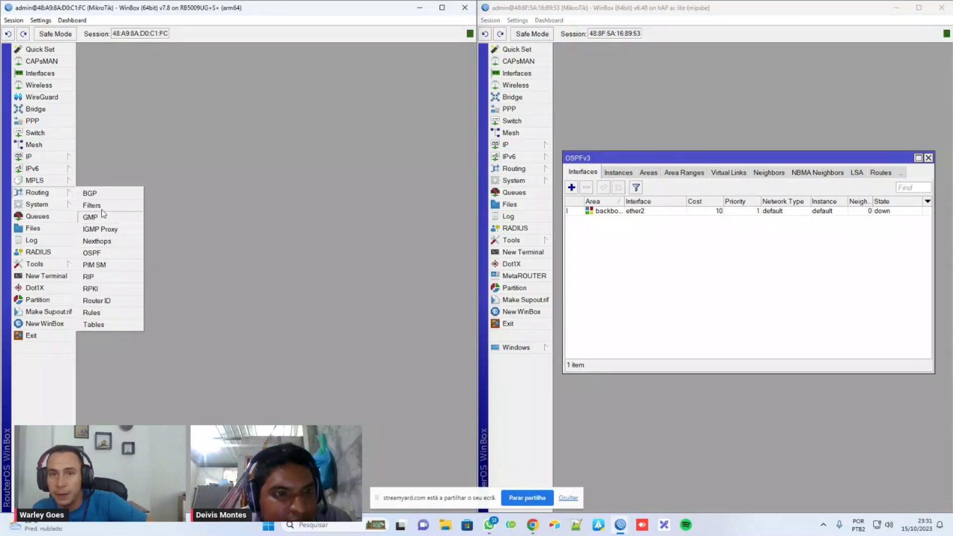
{"action": "left_click", "coordinate": [91, 253]}
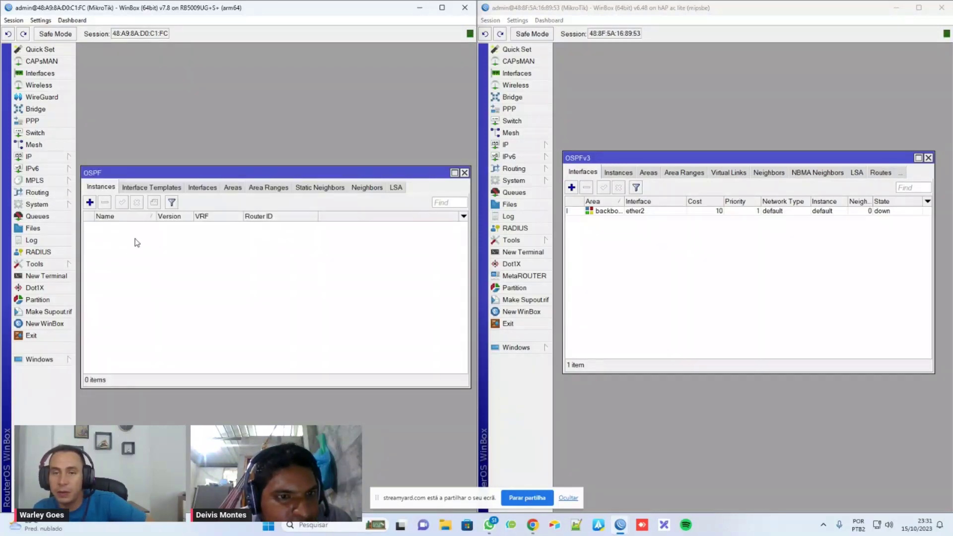
{"action": "left_click", "coordinate": [89, 202]}
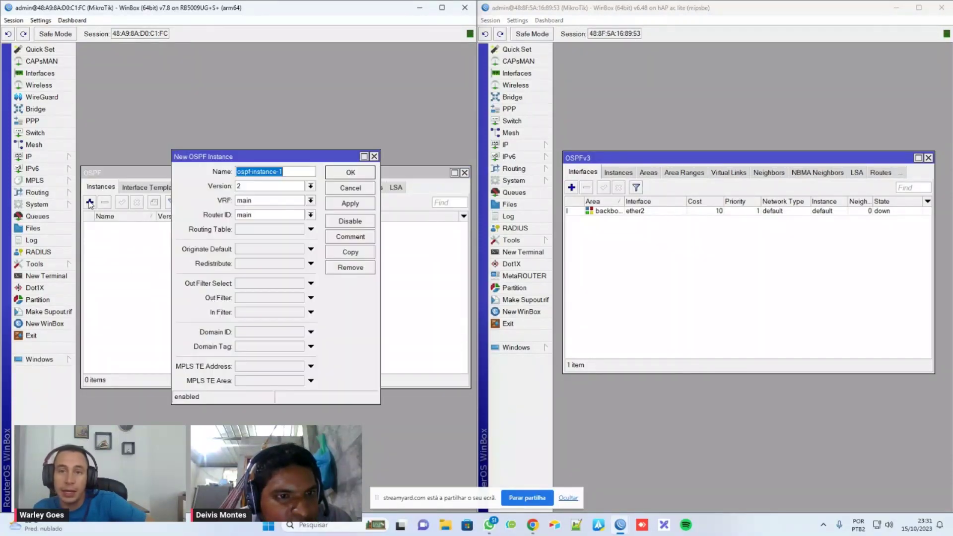
{"action": "left_click", "coordinate": [293, 188]}
{"action": "left_click", "coordinate": [270, 204]}
{"action": "left_click", "coordinate": [294, 172]}
{"action": "key", "text": "BackSpace"}
{"action": "type", "text": "v3"}
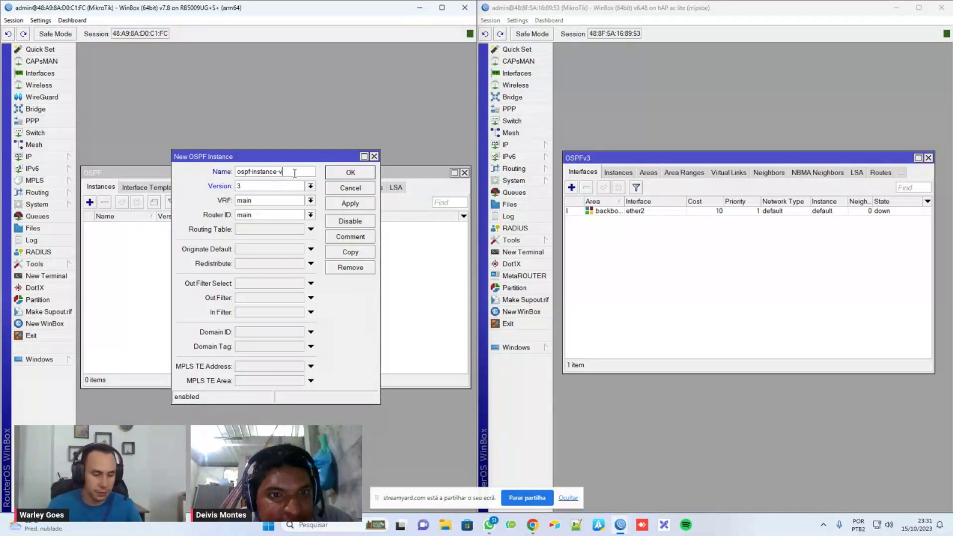
Set the new instance to never originate a default route, redistribute connected and static routes, and save it
{"action": "left_click", "coordinate": [261, 249]}
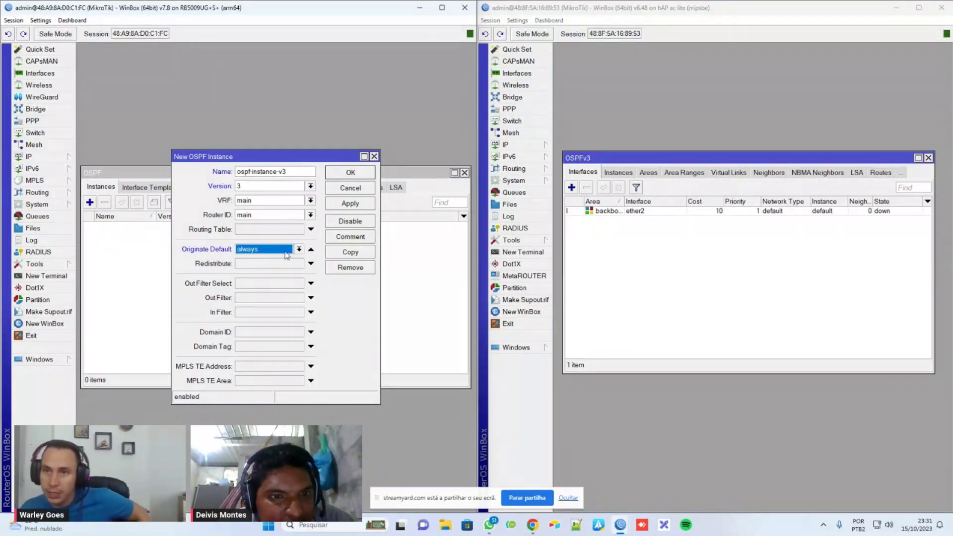
{"action": "left_click", "coordinate": [287, 249]}
{"action": "left_click", "coordinate": [260, 279]}
{"action": "left_click", "coordinate": [239, 264]}
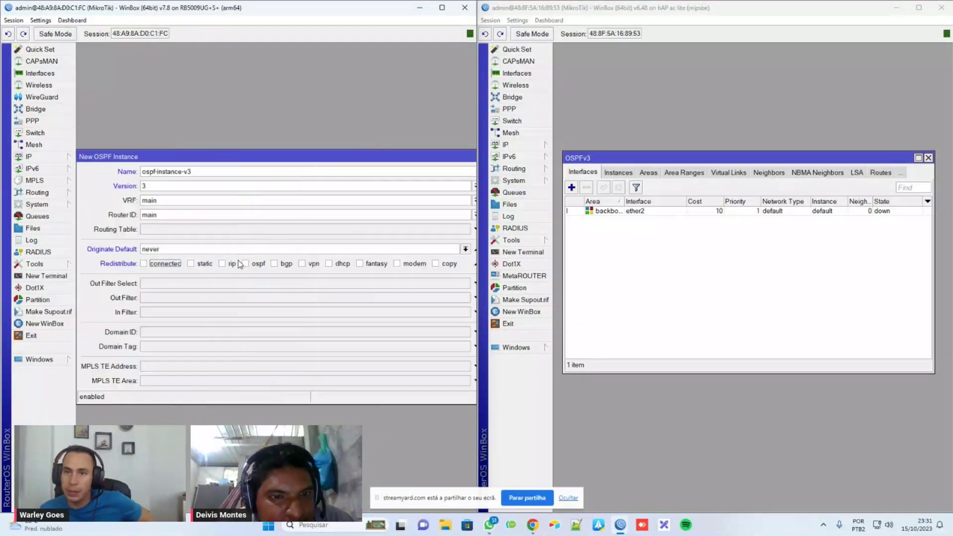
{"action": "left_click", "coordinate": [176, 248]}
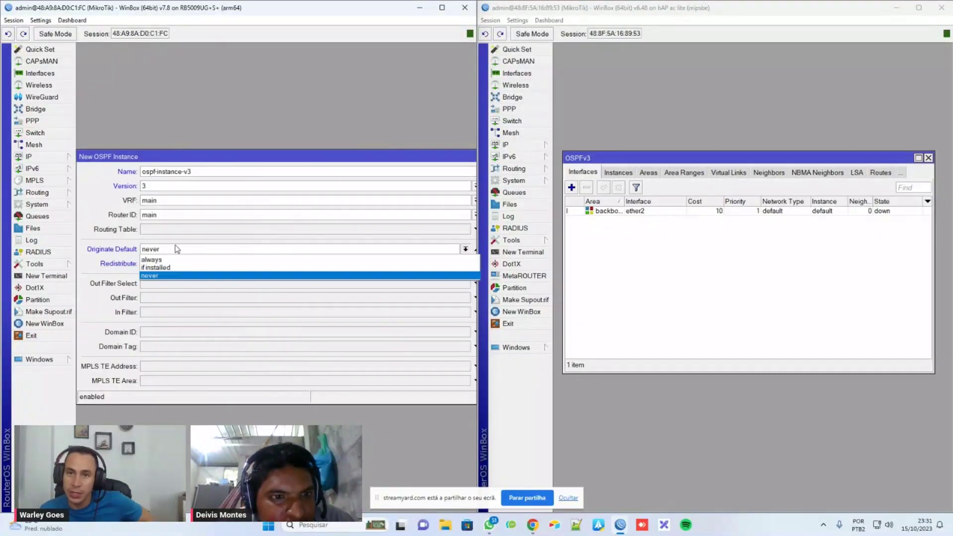
{"action": "left_click", "coordinate": [173, 277]}
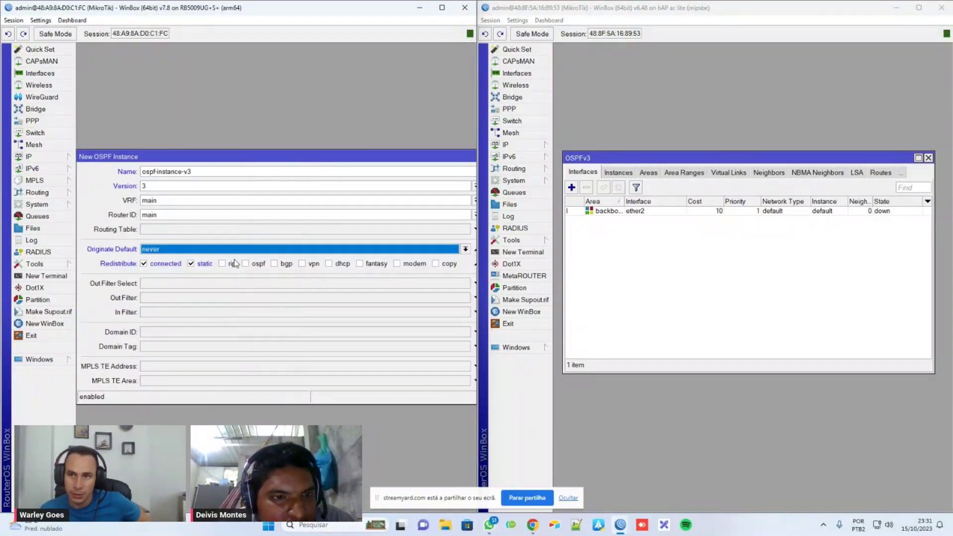
{"action": "left_click_drag", "start_coordinate": [363, 156], "coordinate": [362, 48]}
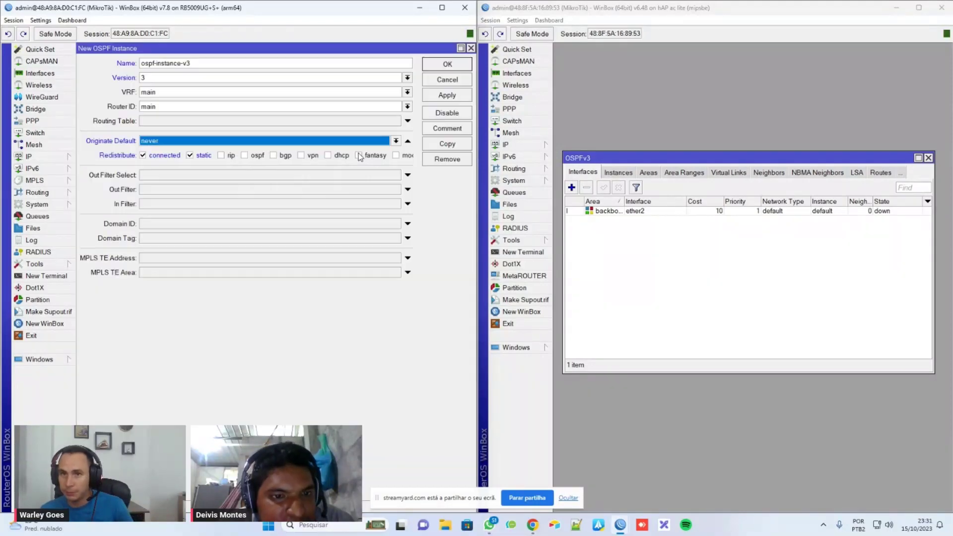
{"action": "left_click", "coordinate": [462, 63]}
Set the Router ID of ospf-instance-v3 to 10.2.0.1 and save the instance
{"action": "double_click", "coordinate": [147, 227]}
{"action": "double_click", "coordinate": [148, 106]}
{"action": "type", "text": "10.2.0"}
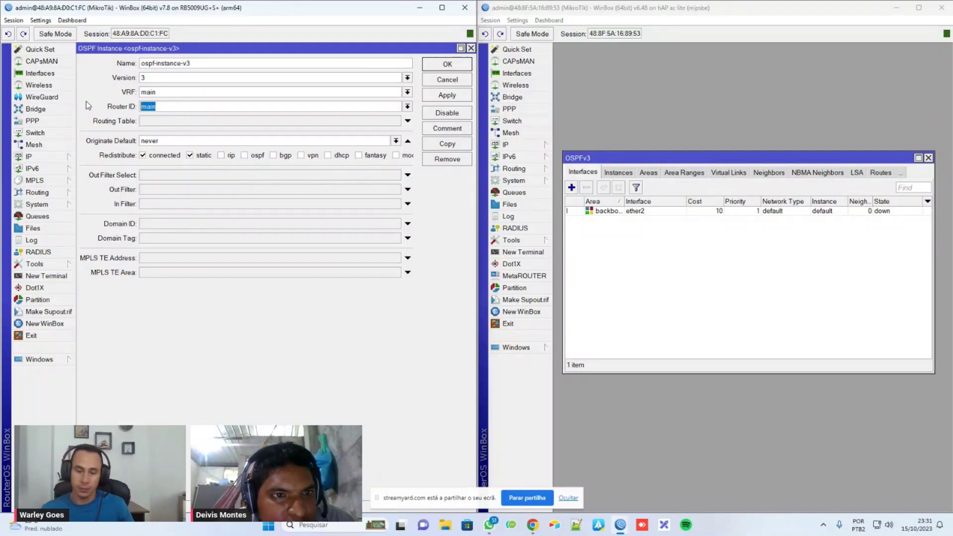
{"action": "type", "text": ".1"}
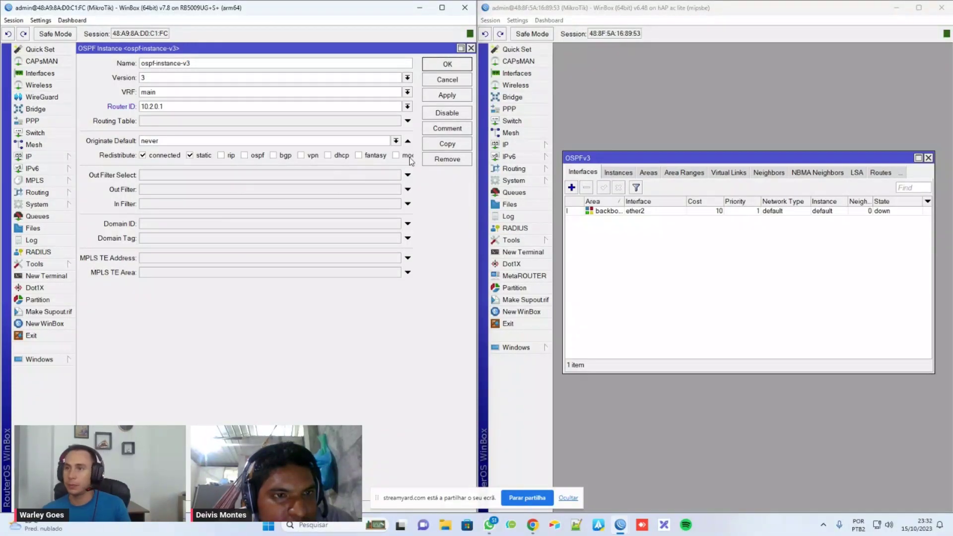
{"action": "left_click", "coordinate": [447, 65]}
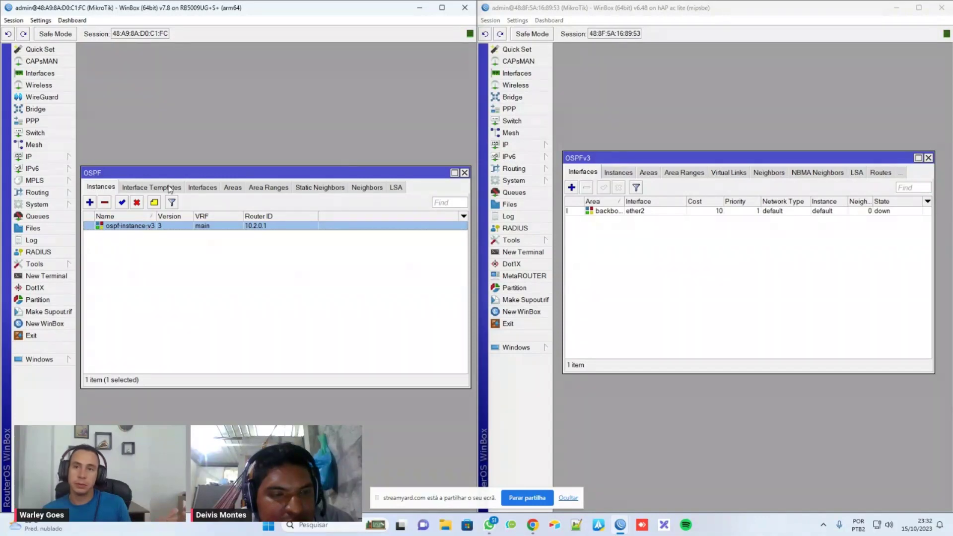
Add an OSPF area named backbone to ospf-instance-v3 on the RB5009 router
{"action": "left_click", "coordinate": [236, 188]}
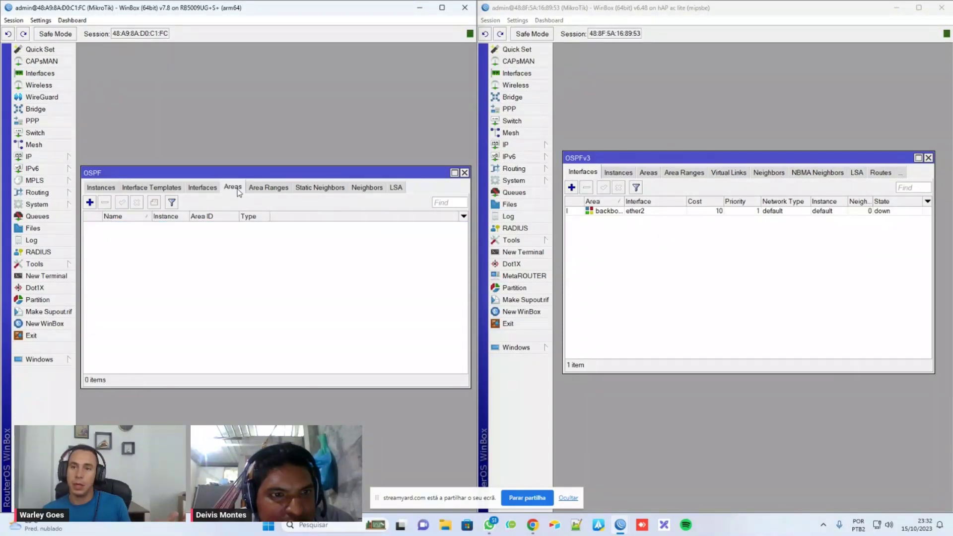
{"action": "left_click", "coordinate": [90, 202]}
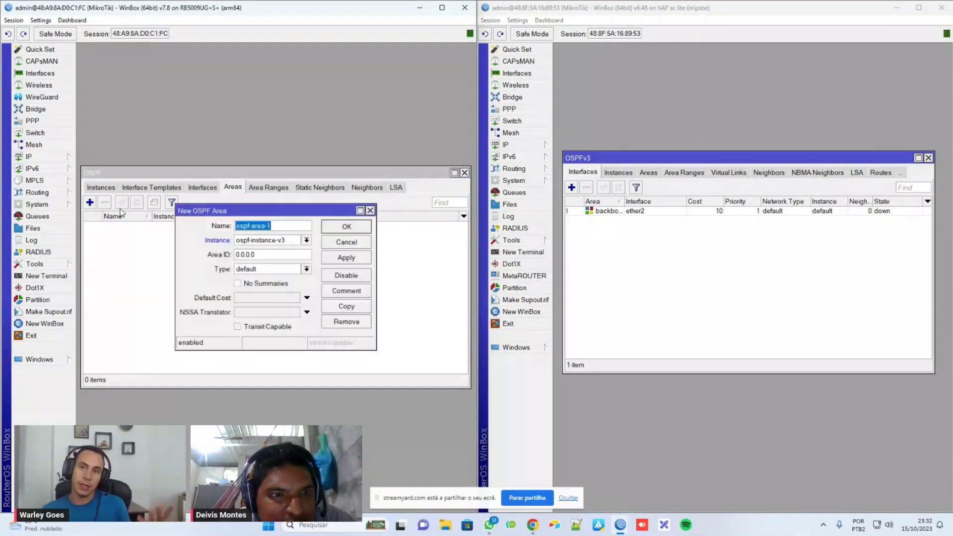
{"action": "left_click", "coordinate": [277, 226]}
{"action": "key", "text": "ctrl+a"}
{"action": "type", "text": "b"}
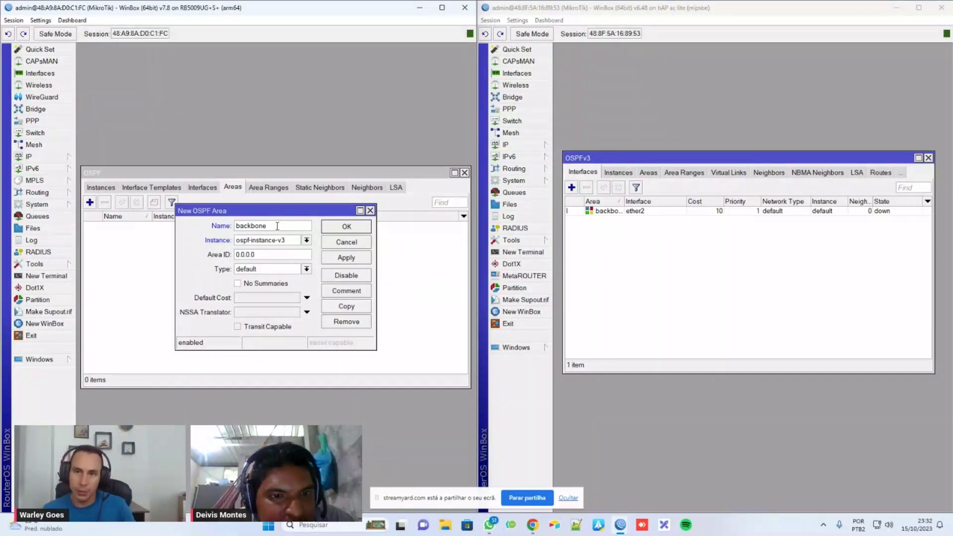
{"action": "left_click", "coordinate": [346, 226]}
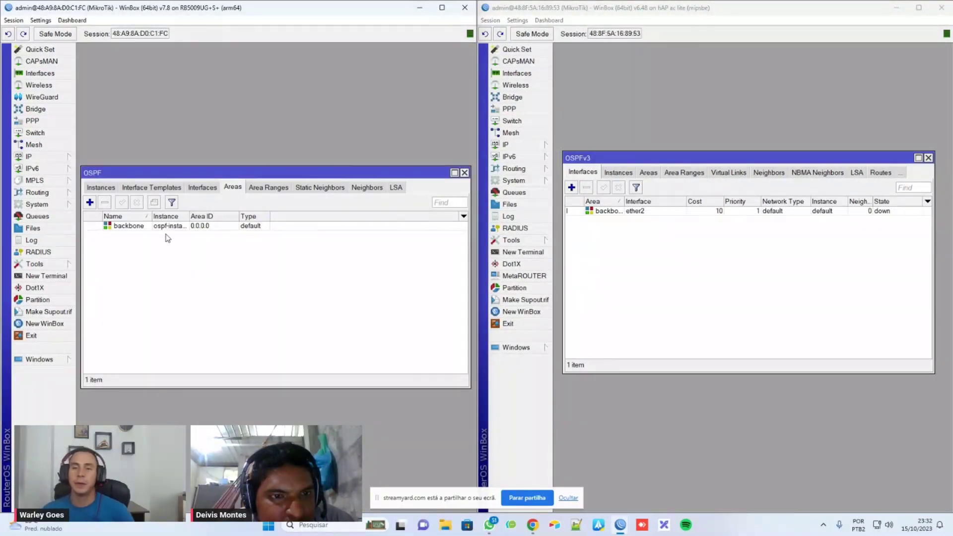
Review the backbone area's settings and close them without changes
{"action": "left_click", "coordinate": [133, 230]}
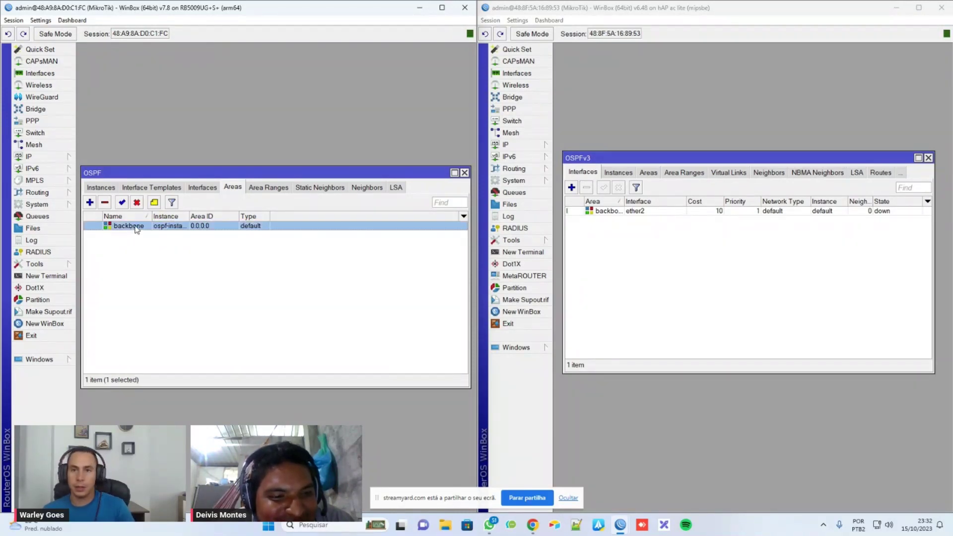
{"action": "double_click", "coordinate": [136, 228]}
{"action": "left_click", "coordinate": [279, 225]}
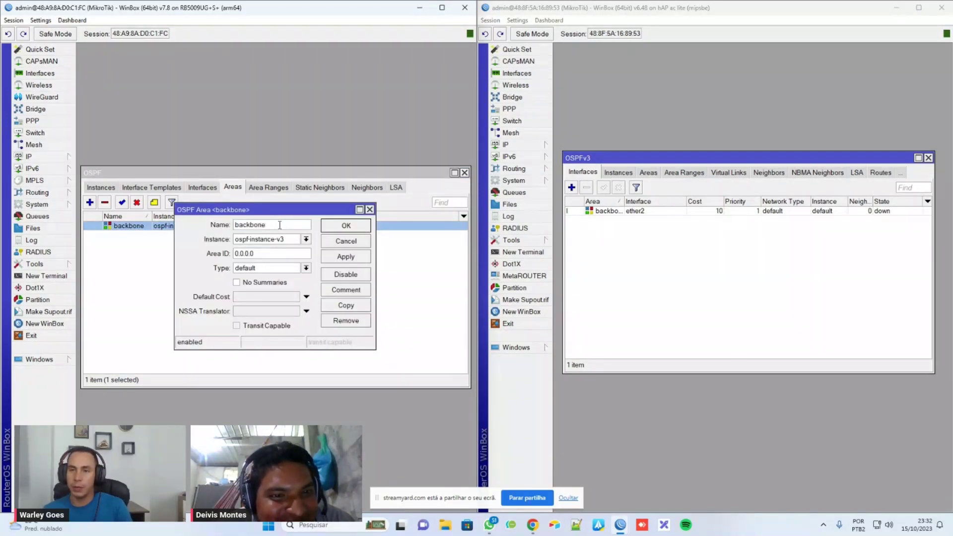
{"action": "left_click", "coordinate": [342, 242]}
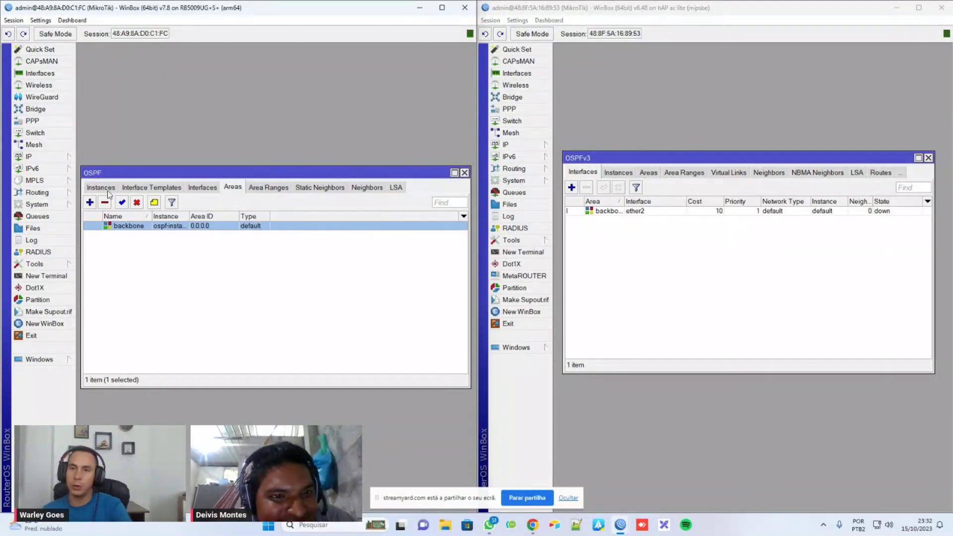
Add an OSPF interface template for ether7 in the backbone area on the RB5009 router
{"action": "left_click", "coordinate": [146, 190]}
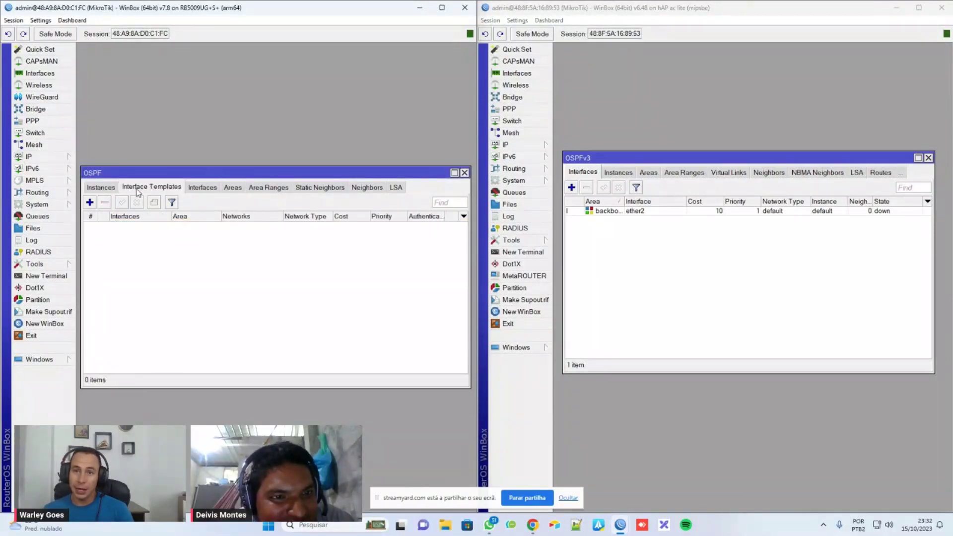
{"action": "left_click", "coordinate": [90, 203]}
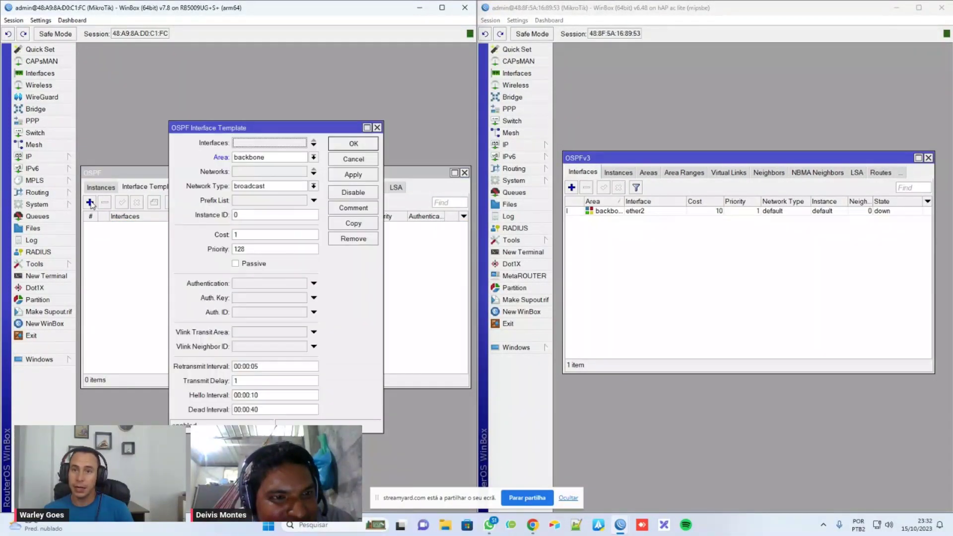
{"action": "left_click", "coordinate": [298, 144]}
{"action": "left_click", "coordinate": [263, 158]}
{"action": "left_click", "coordinate": [299, 144]}
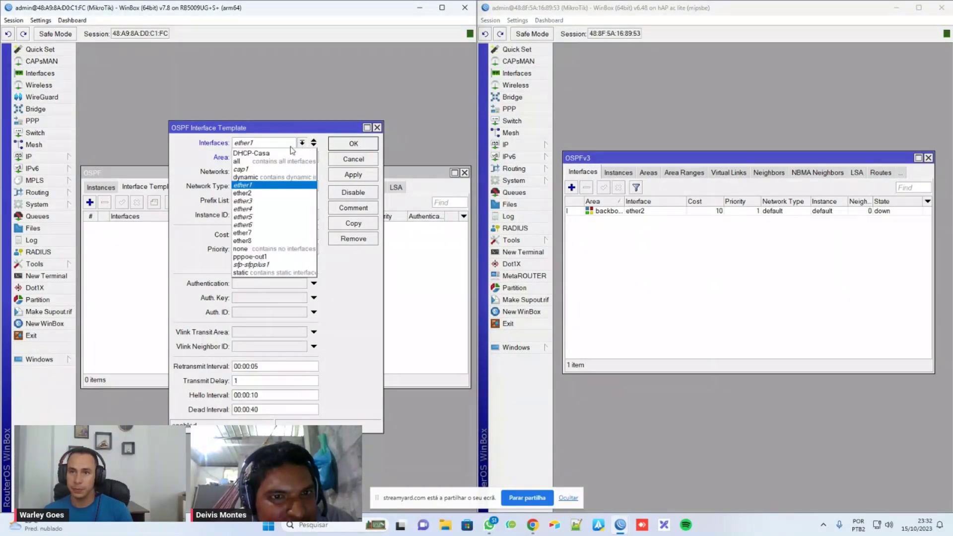
{"action": "left_click", "coordinate": [252, 206]}
{"action": "left_click", "coordinate": [283, 144]}
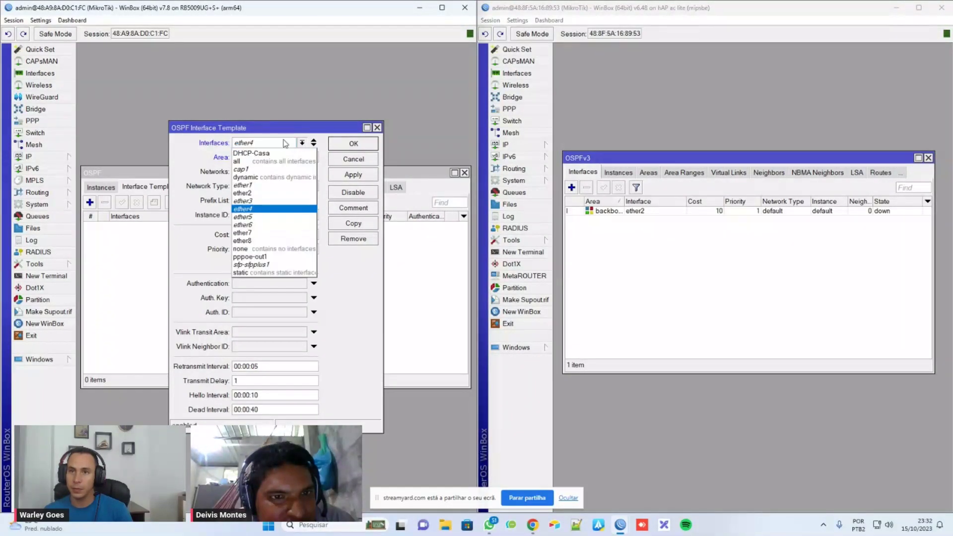
{"action": "left_click", "coordinate": [281, 249]}
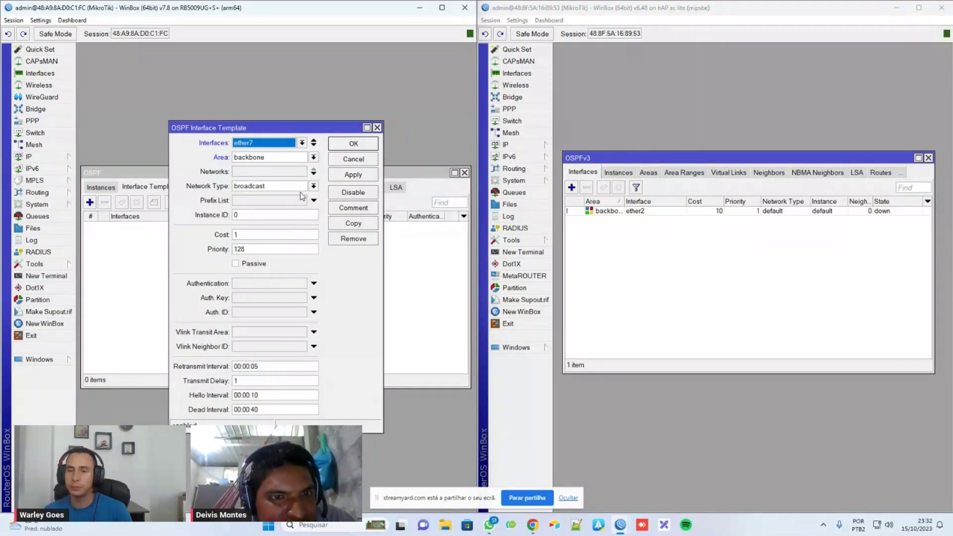
{"action": "left_click", "coordinate": [353, 144]}
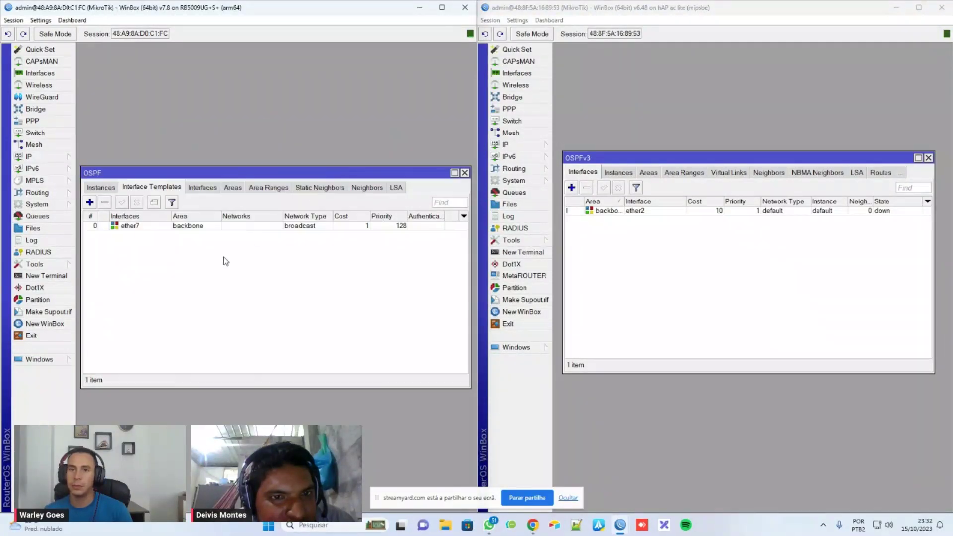
Open the ether7 interface template, and set the hAP ac lite's ether2 OSPFv3 interface to the point to point network type
{"action": "left_click", "coordinate": [207, 226]}
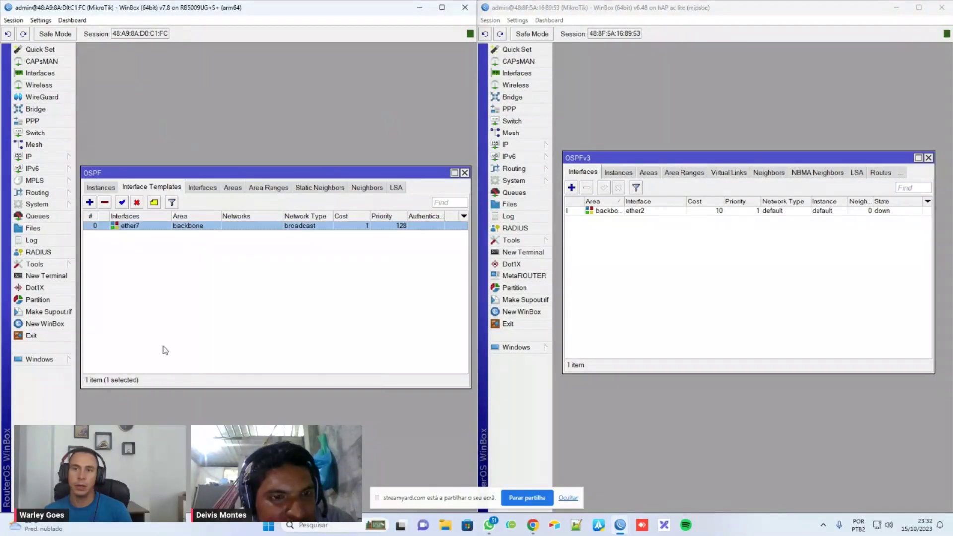
{"action": "double_click", "coordinate": [204, 226]}
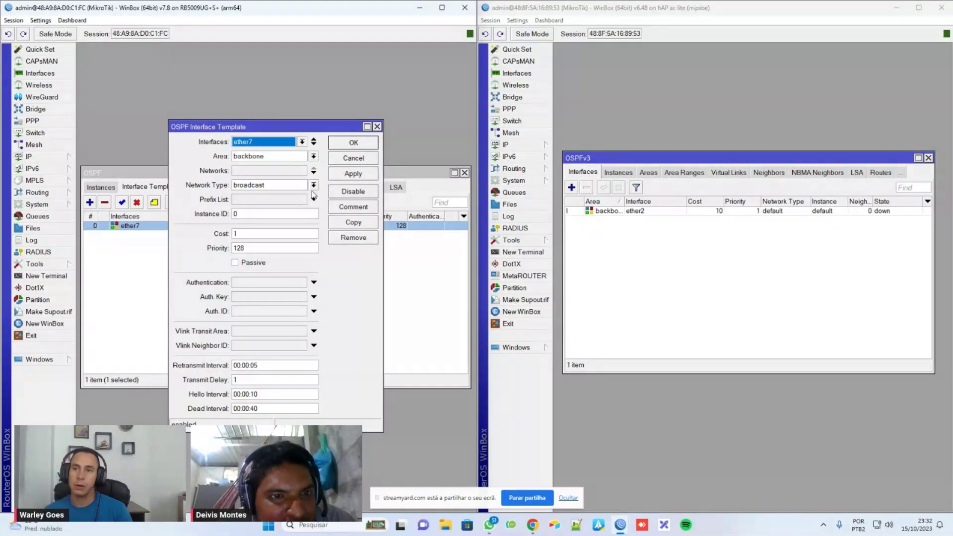
{"action": "double_click", "coordinate": [637, 212]}
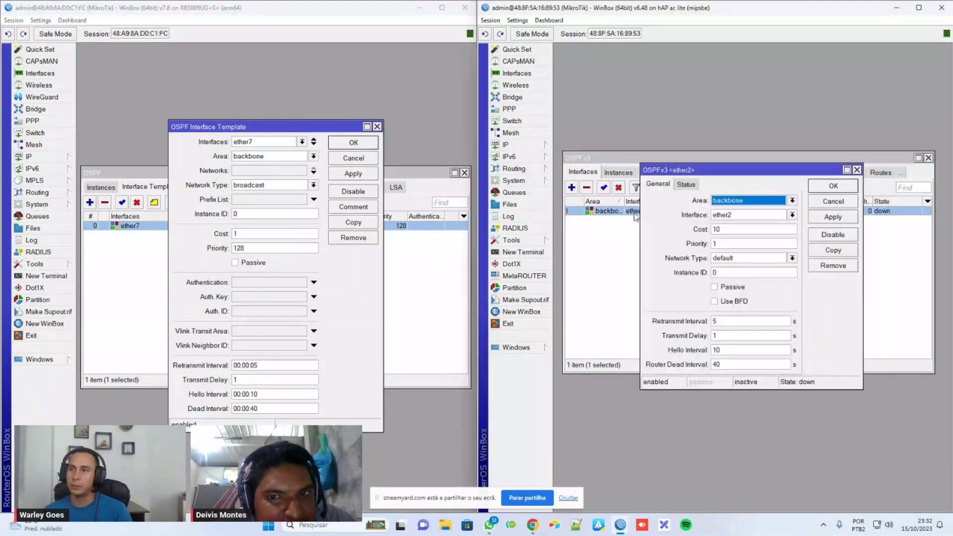
{"action": "left_click", "coordinate": [791, 258]}
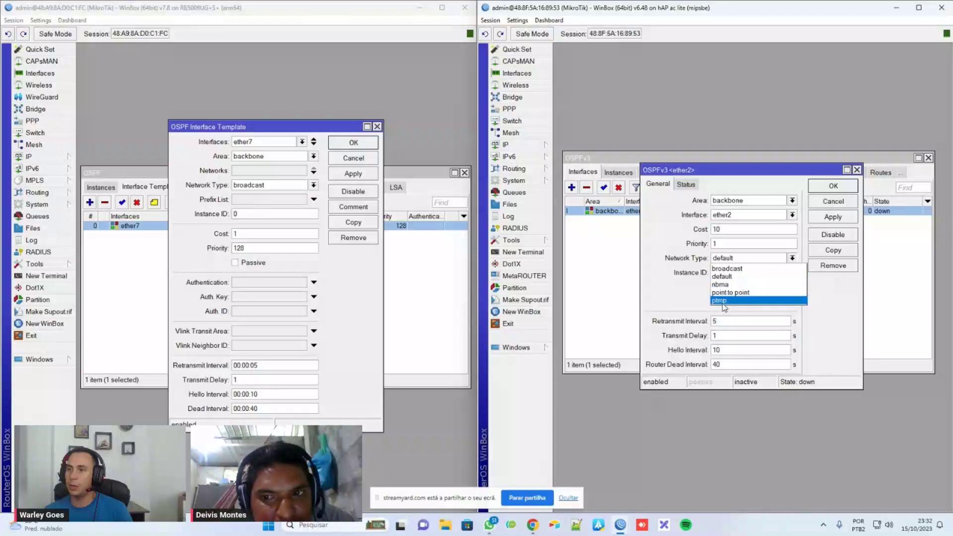
{"action": "left_click", "coordinate": [743, 293]}
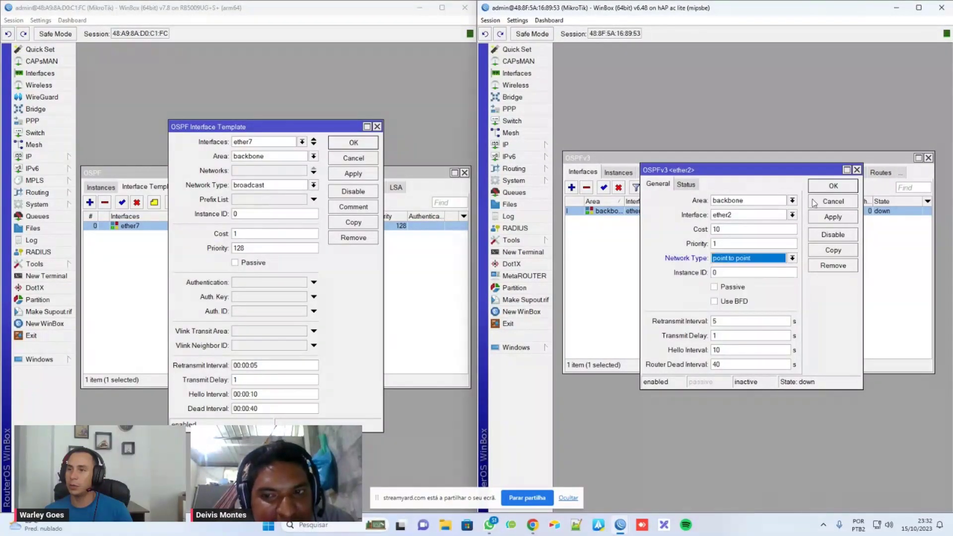
{"action": "left_click", "coordinate": [824, 188]}
Set the network type of the RB5009's ether7 interface template to ptp and save it
{"action": "left_click", "coordinate": [313, 186]}
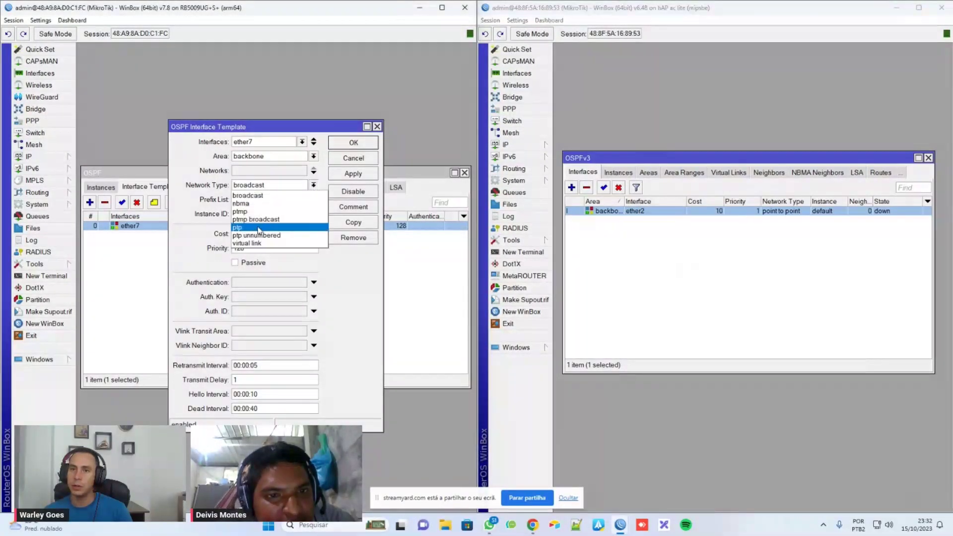
{"action": "left_click", "coordinate": [272, 227]}
{"action": "left_click", "coordinate": [354, 144]}
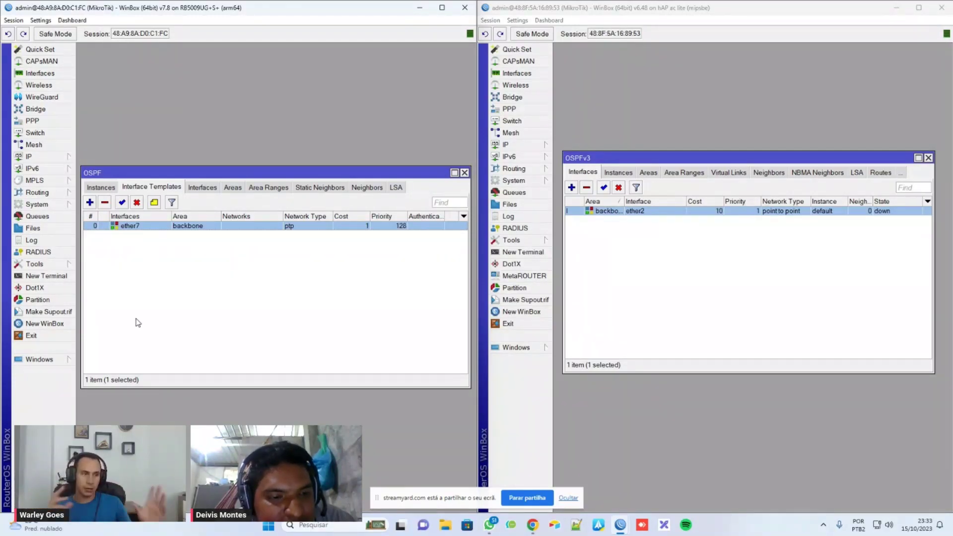
{"action": "left_click", "coordinate": [268, 330]}
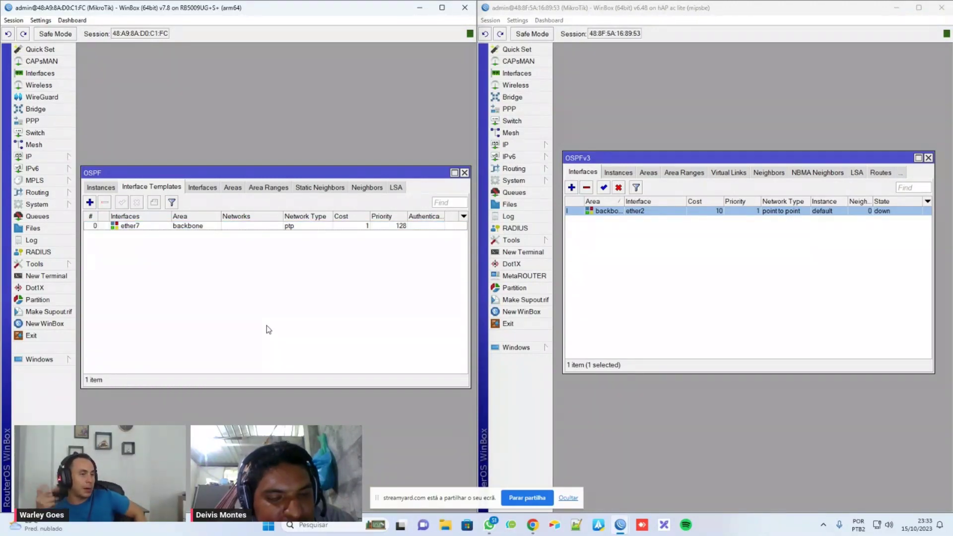